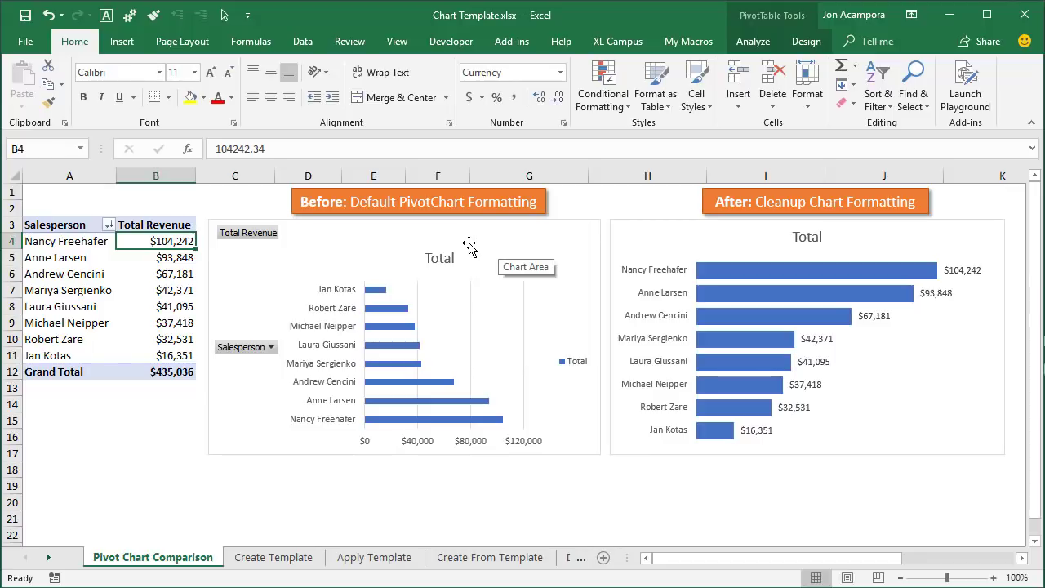
Apply the PivotChart Bar template to the default-formatted pivot chart on the Pivot Chart Comparison sheet
right_click(468, 242)
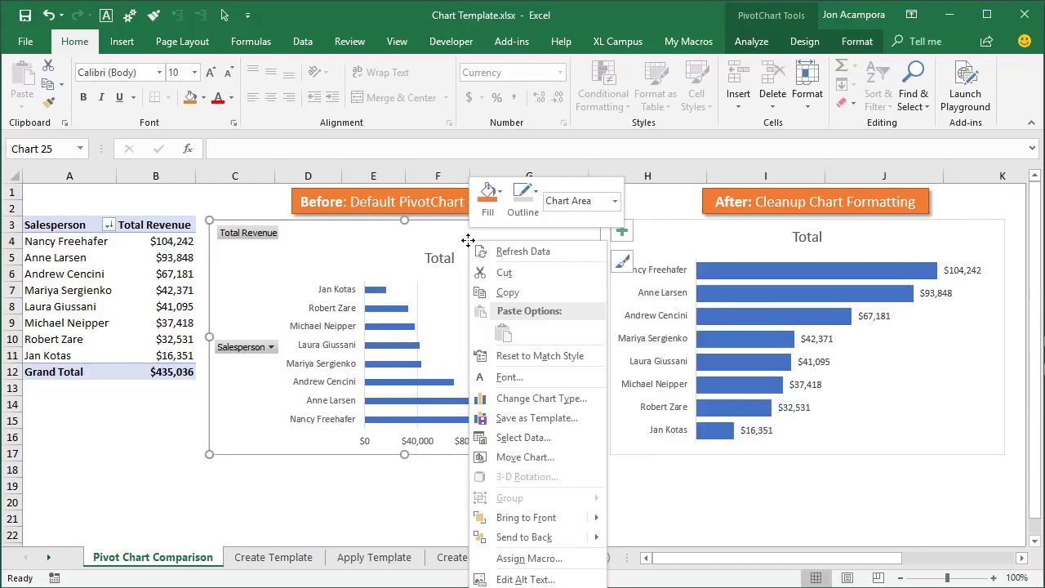
left_click(512, 404)
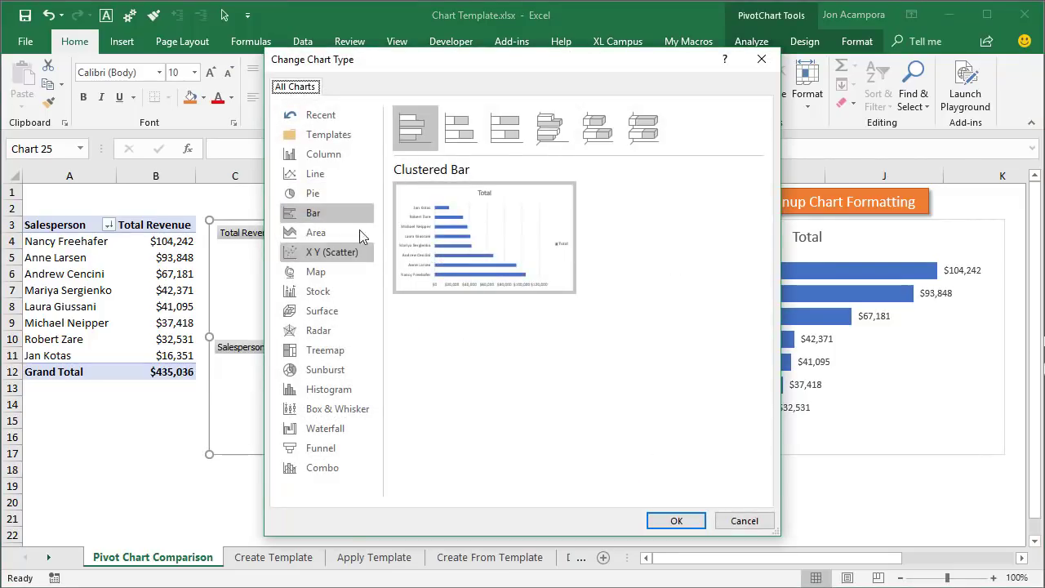
left_click(310, 139)
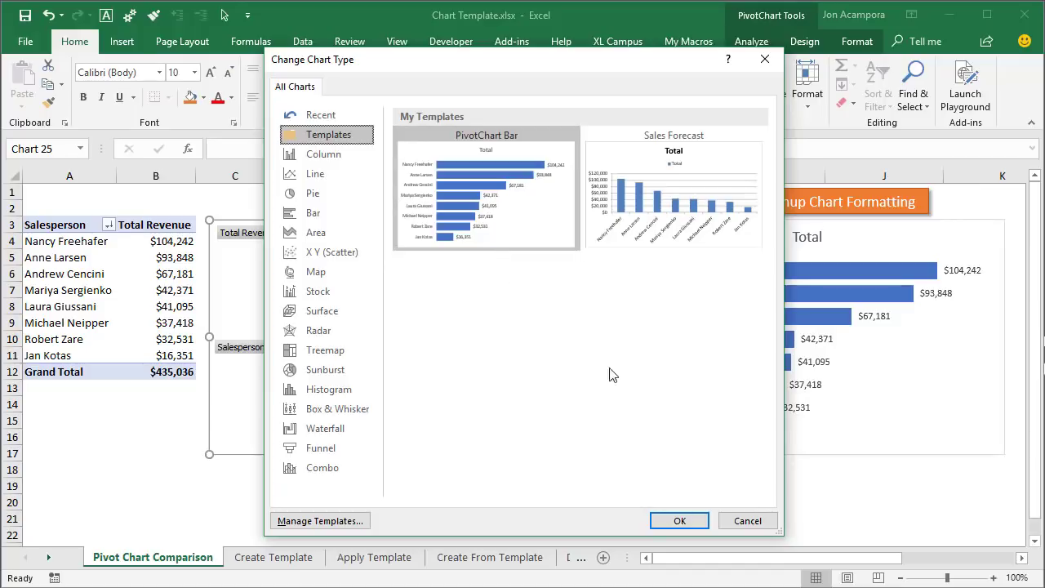
left_click(679, 520)
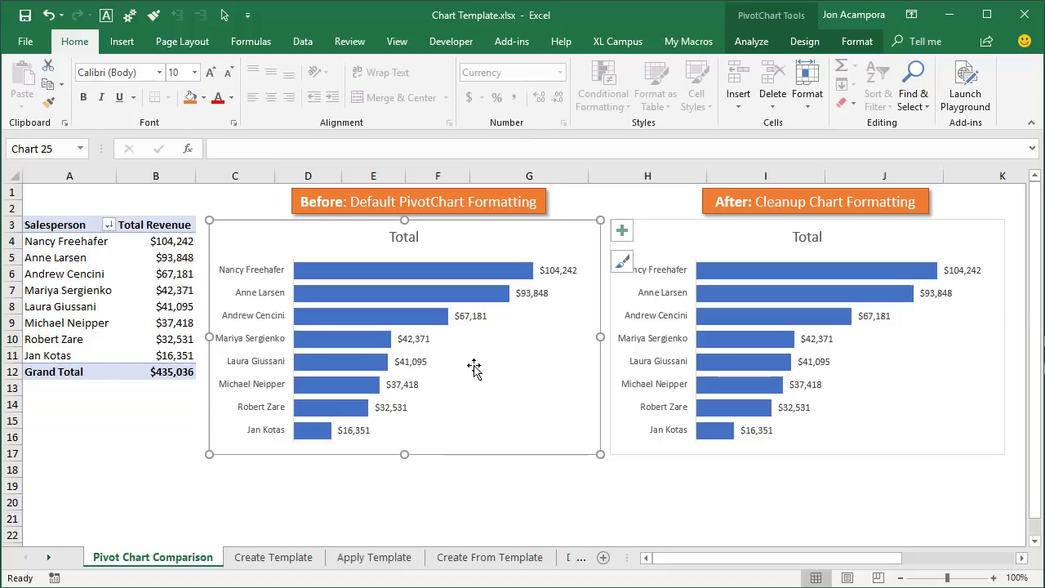
Insert a clustered bar PivotChart on the Create Template sheet and move it closer to the pivot table
left_click(273, 556)
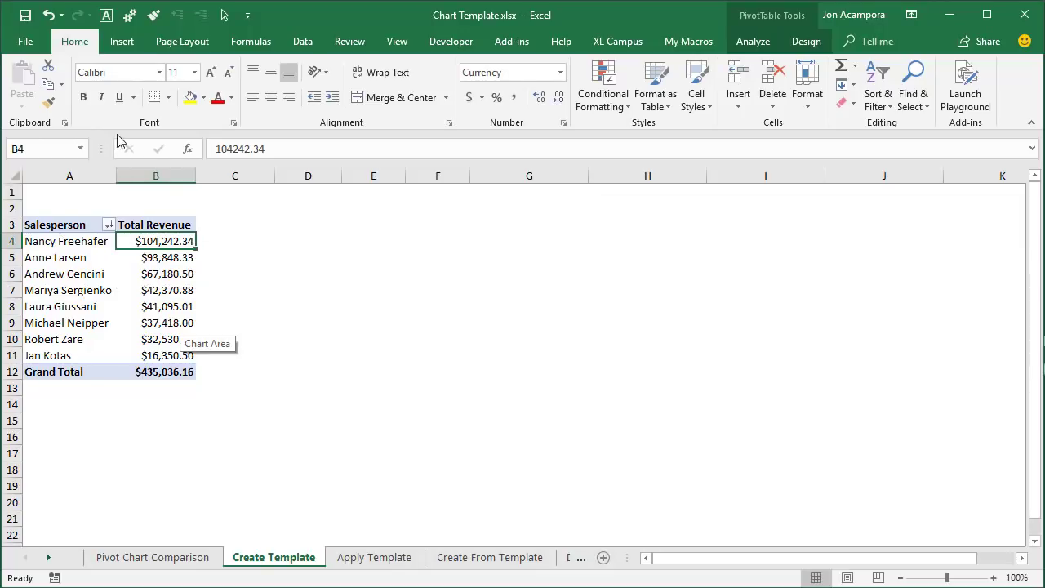
left_click(121, 45)
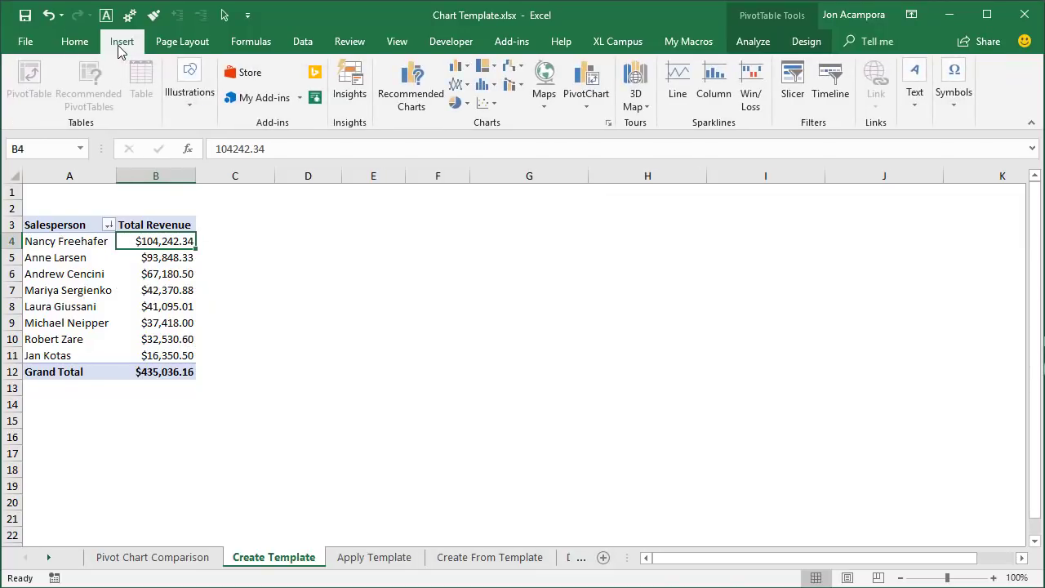
left_click(585, 82)
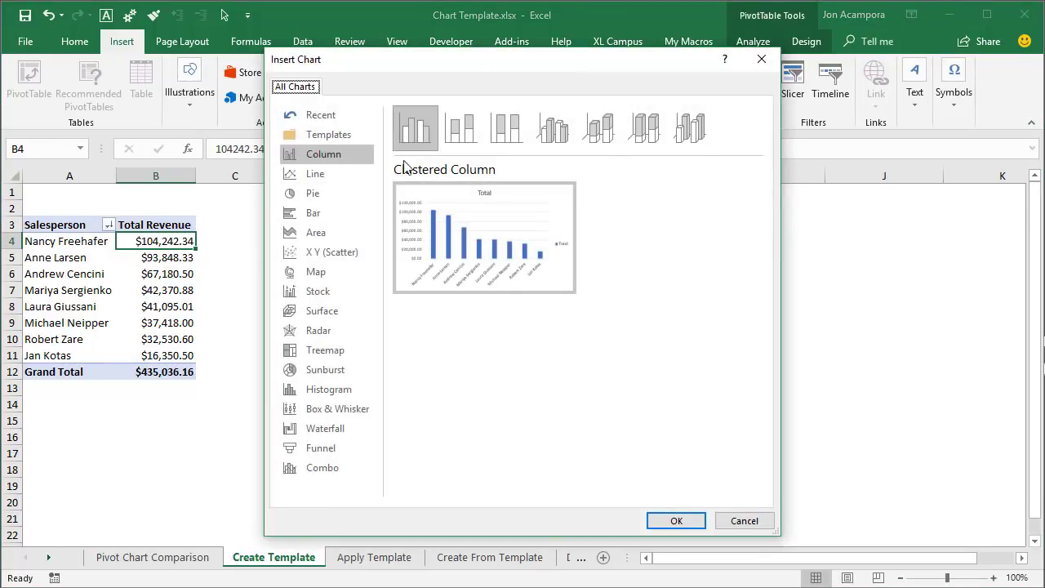
left_click(317, 222)
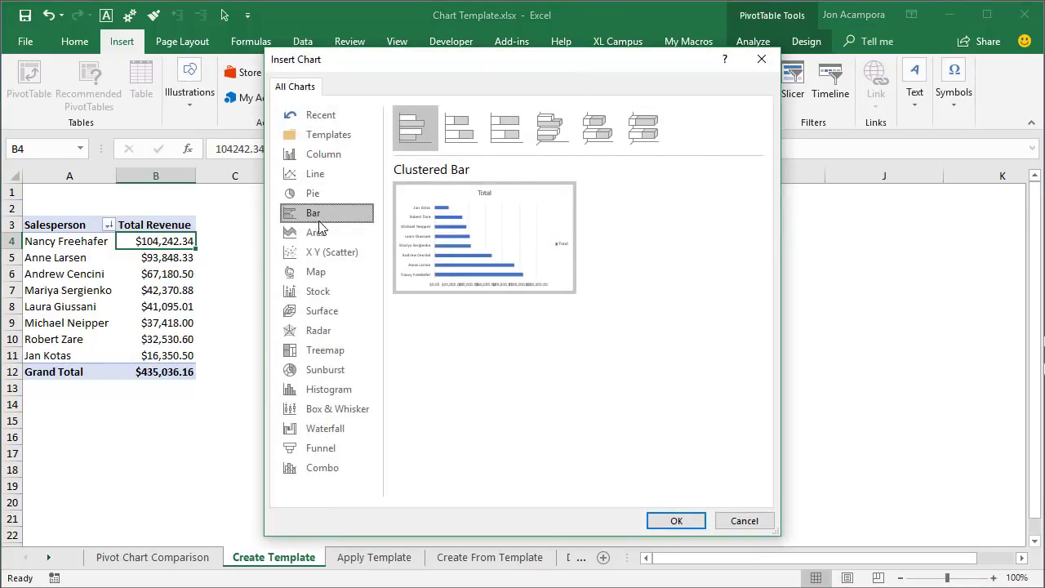
left_click(670, 520)
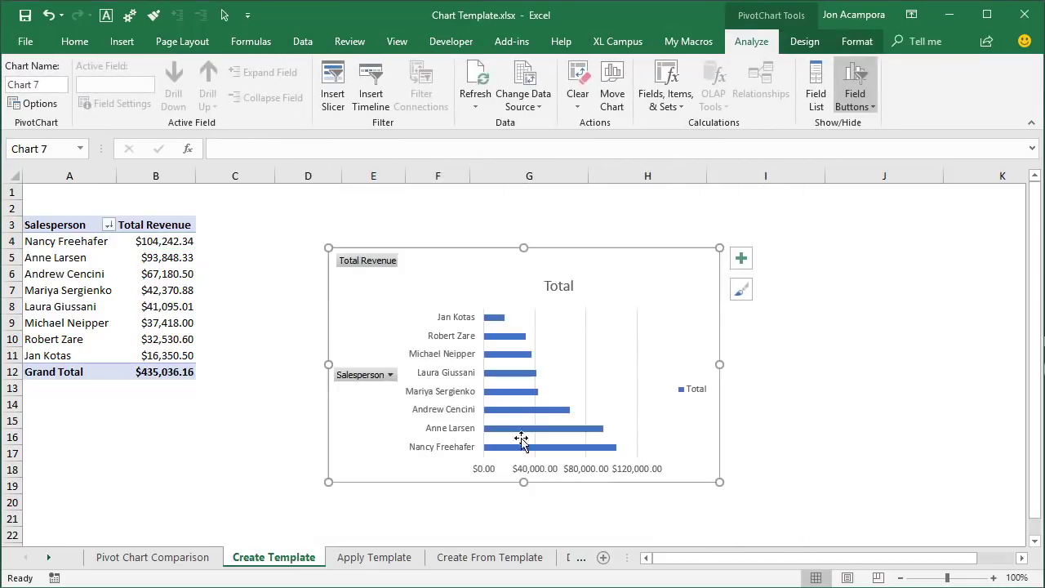
left_click_drag(419, 250, 328, 215)
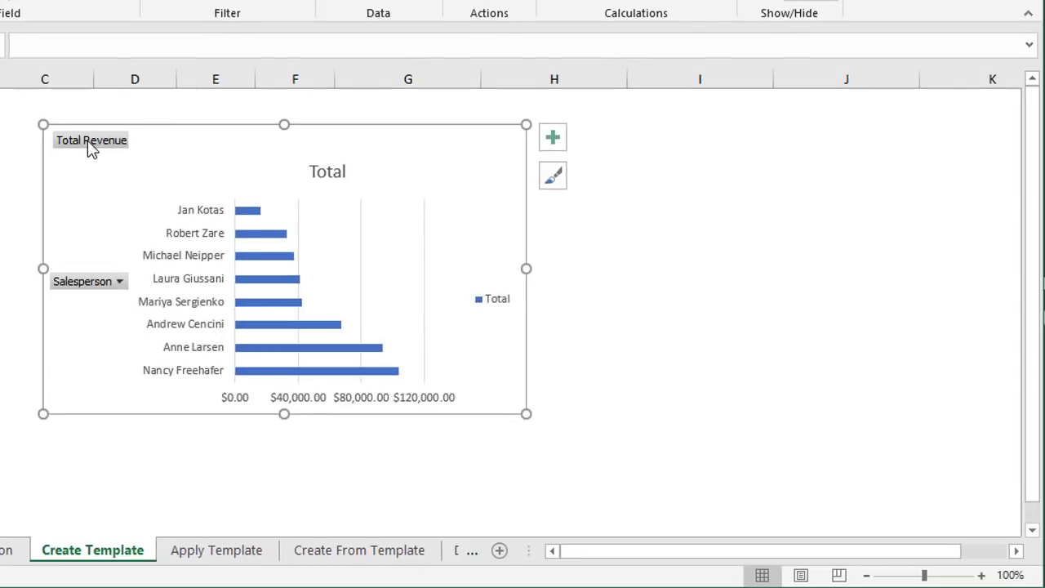
Hide all field buttons on the new pivot chart and delete its legend
right_click(90, 149)
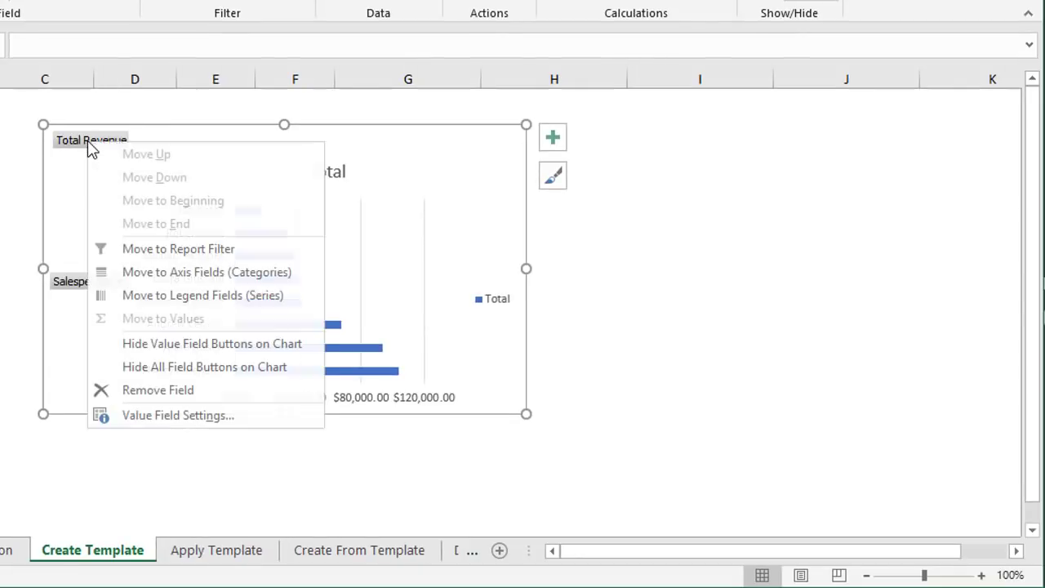
left_click(178, 369)
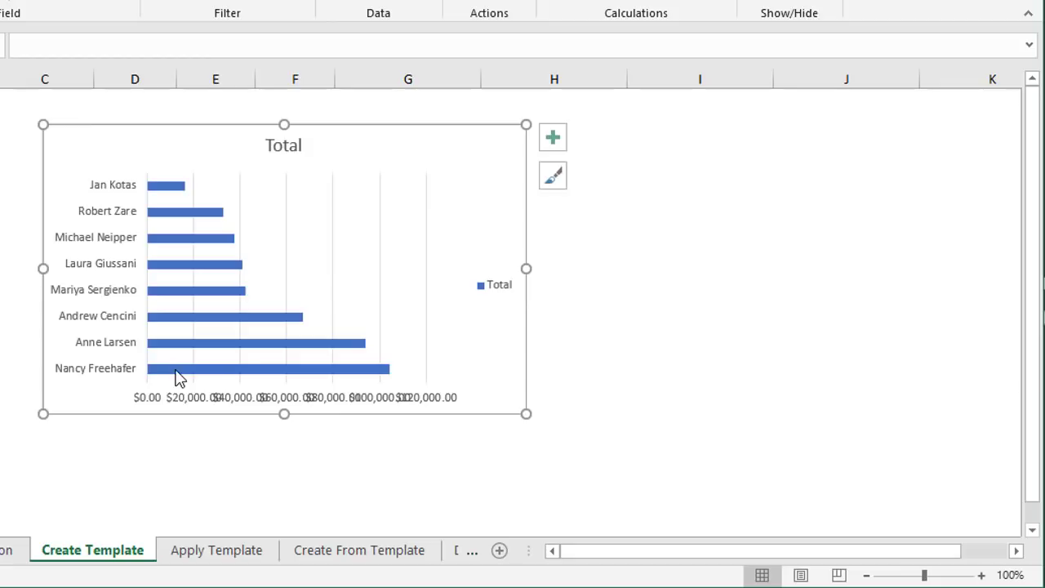
left_click(495, 296)
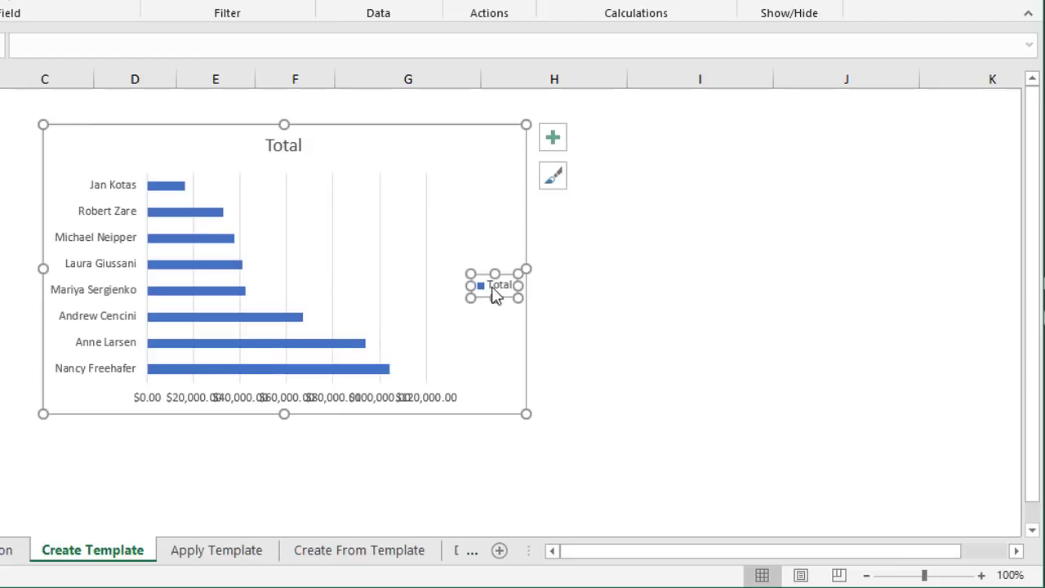
key("Delete")
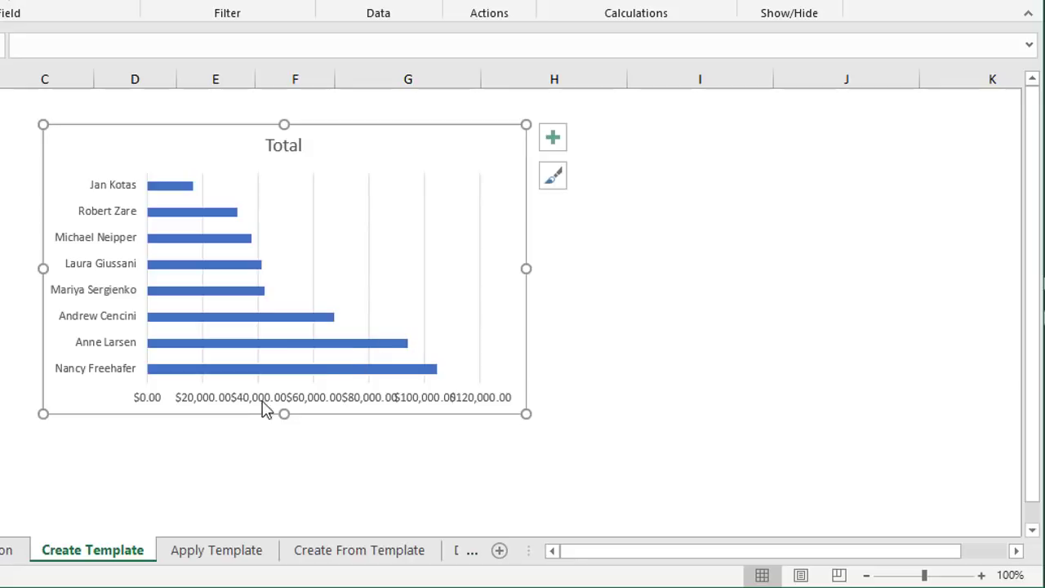
Delete the chart's horizontal value axis and its vertical gridlines
left_click(237, 405)
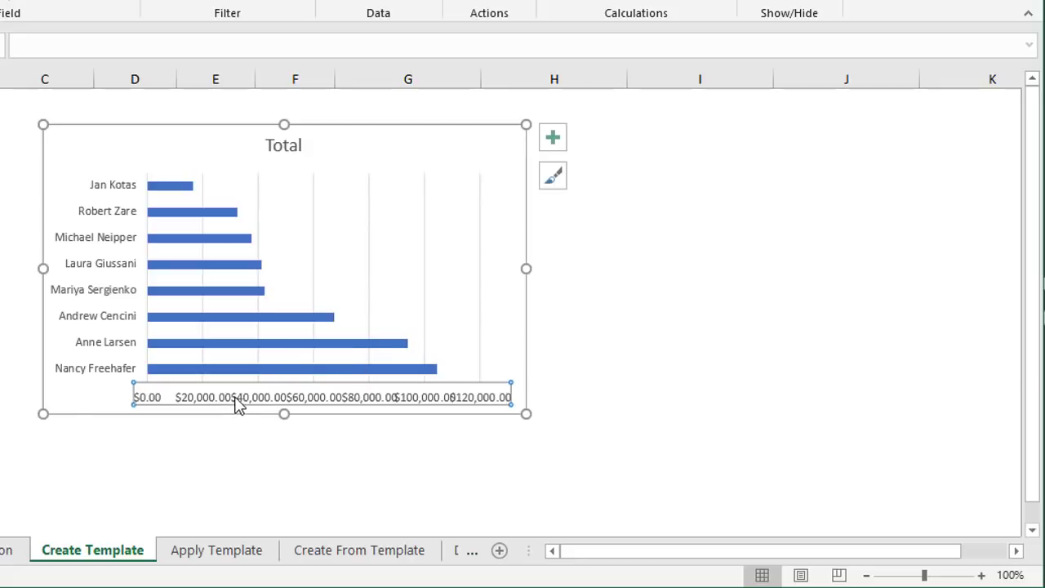
key("Delete")
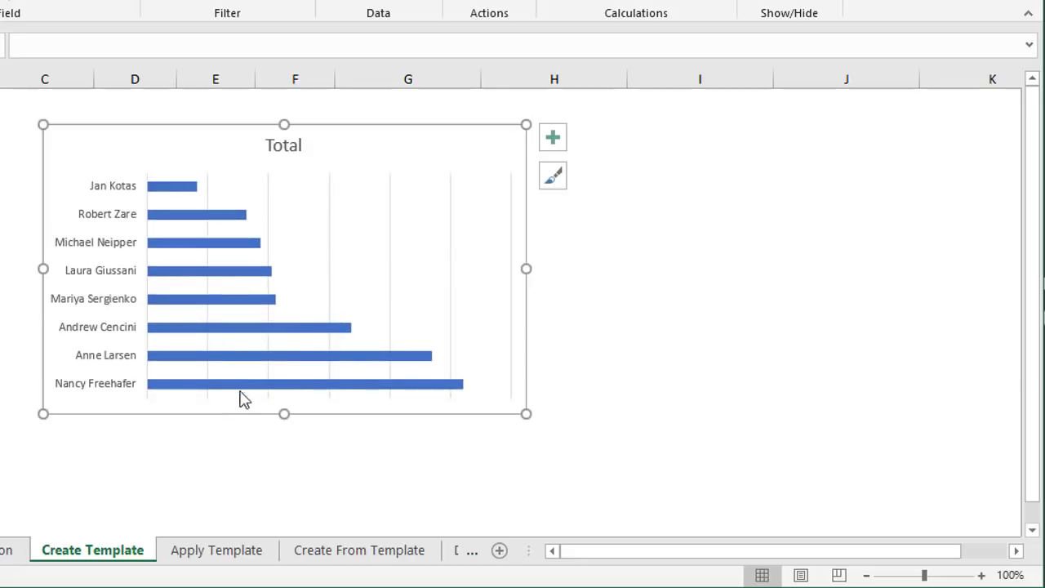
left_click(331, 269)
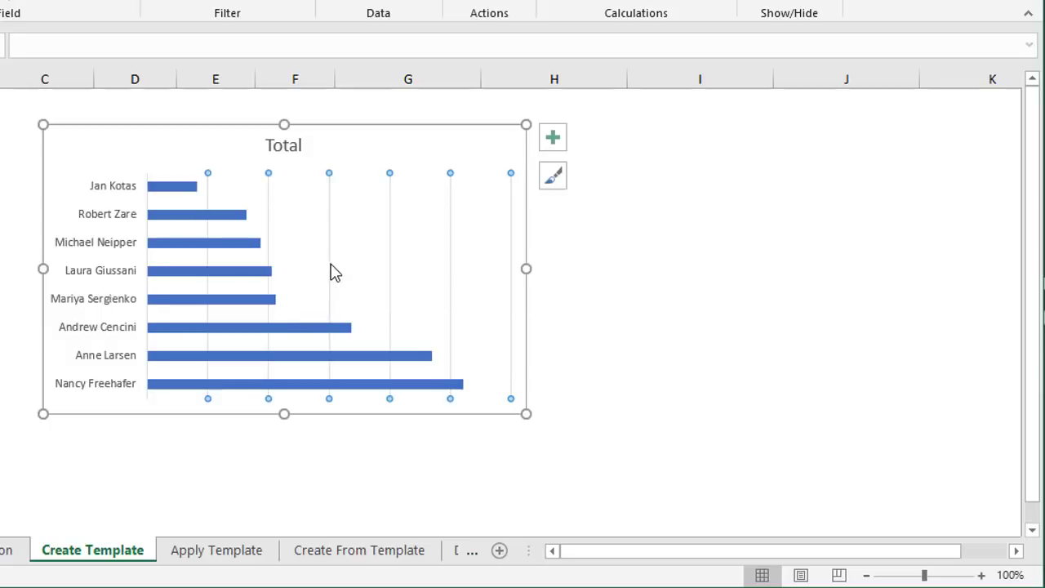
key("Delete")
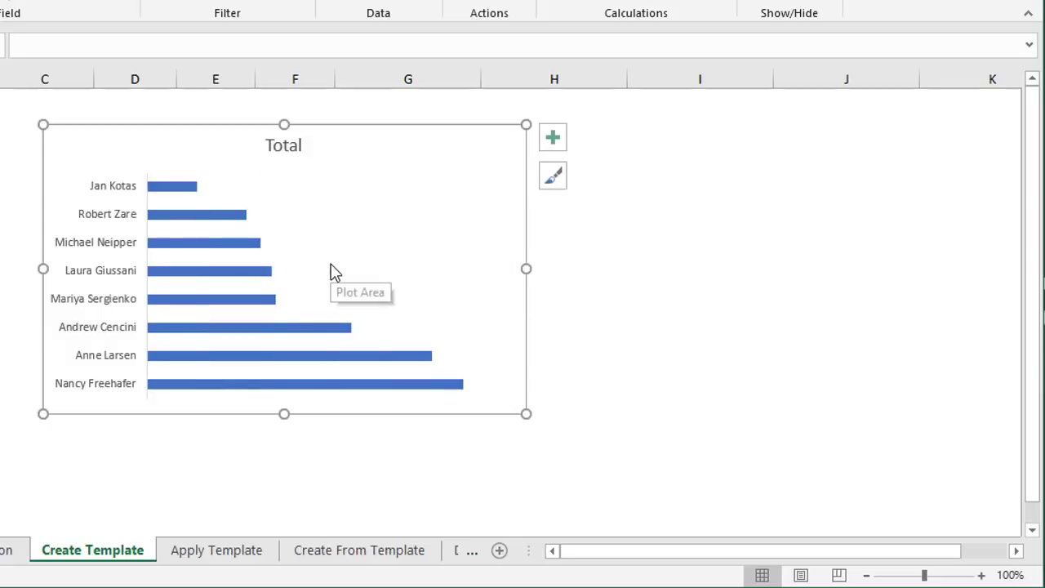
Add data labels to the chart and set the bar series' gap width to 30%
left_click(552, 139)
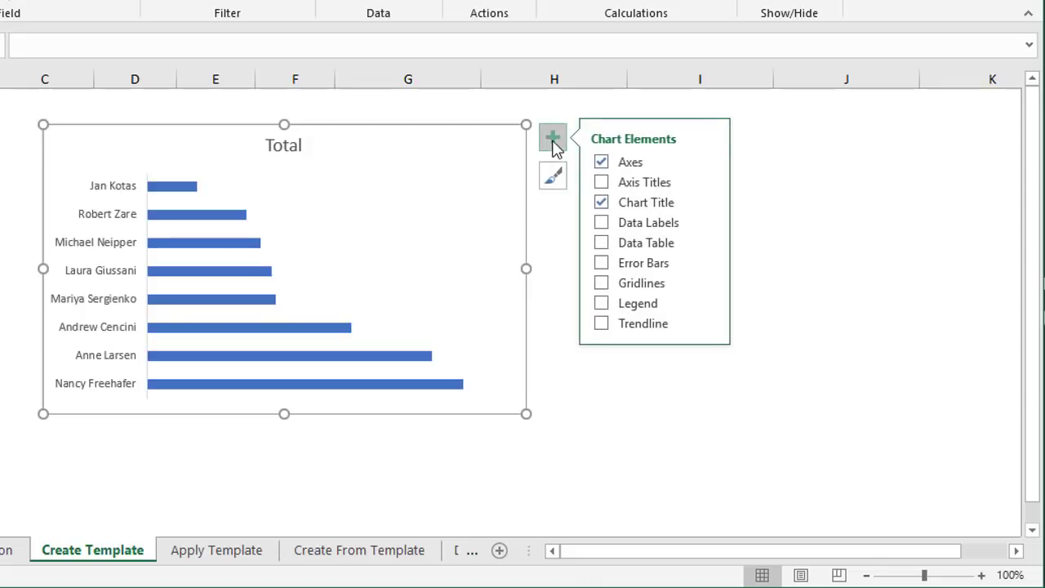
left_click(601, 223)
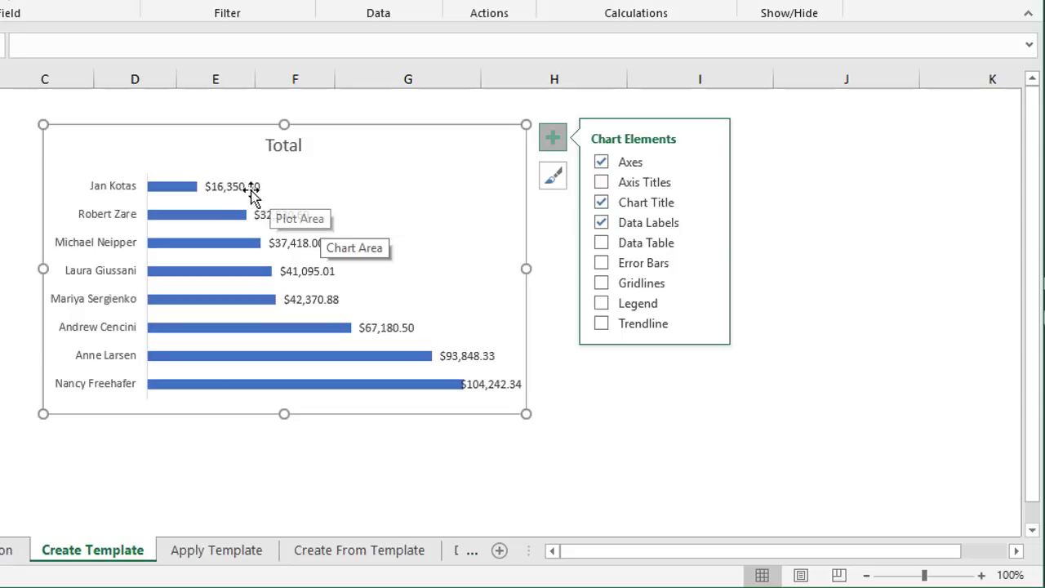
right_click(178, 194)
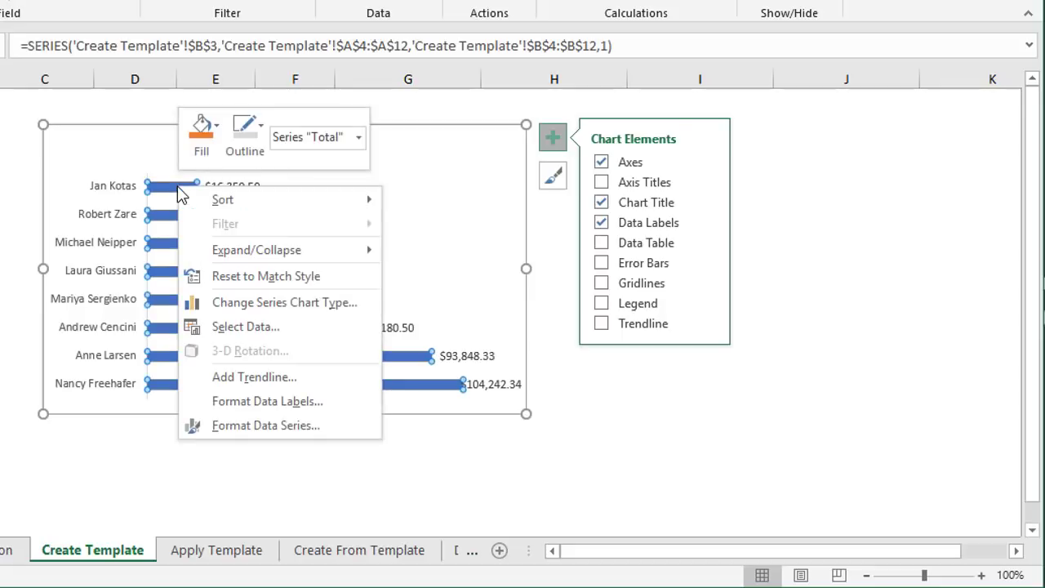
left_click(249, 425)
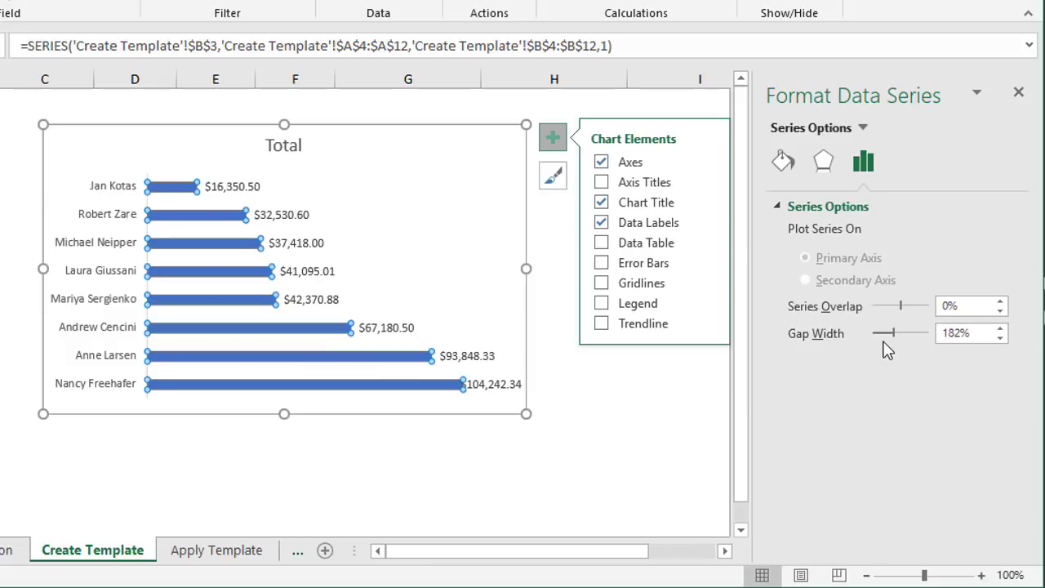
left_click_drag(985, 335, 933, 341)
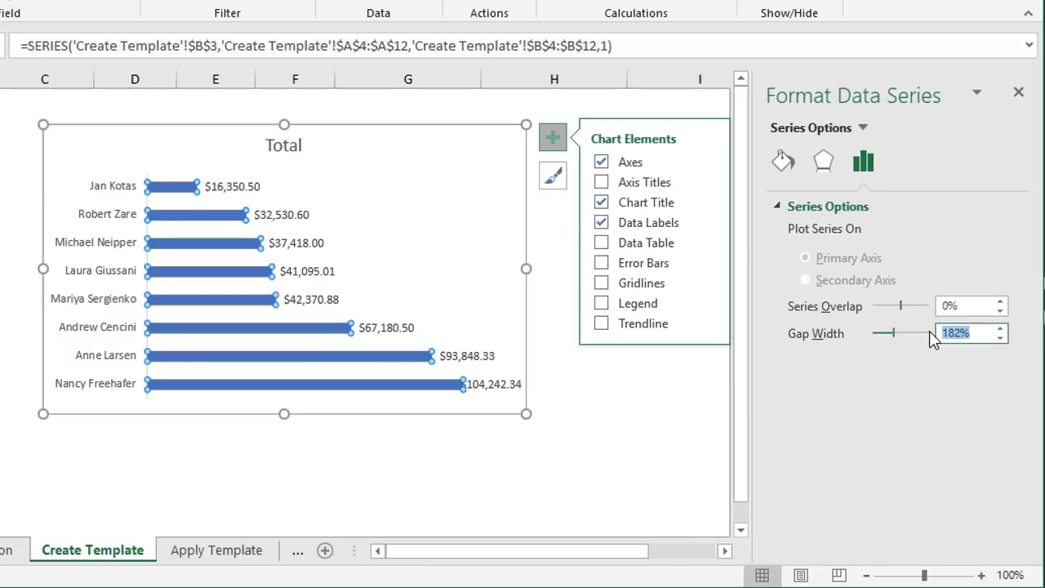
type("30")
key("Return")
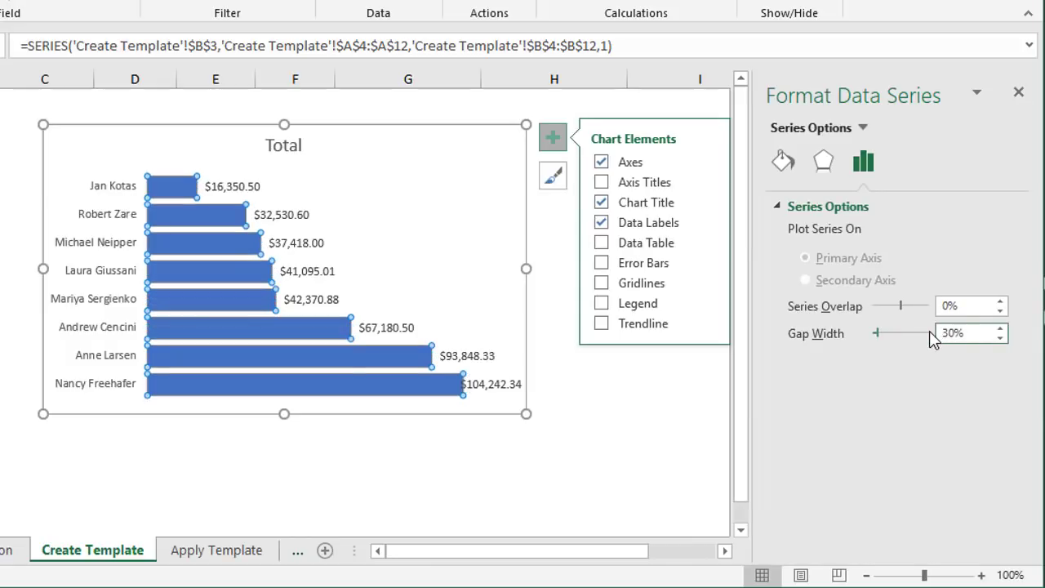
Format the salesperson axis to list its categories in reverse order
mouse_move(247, 254)
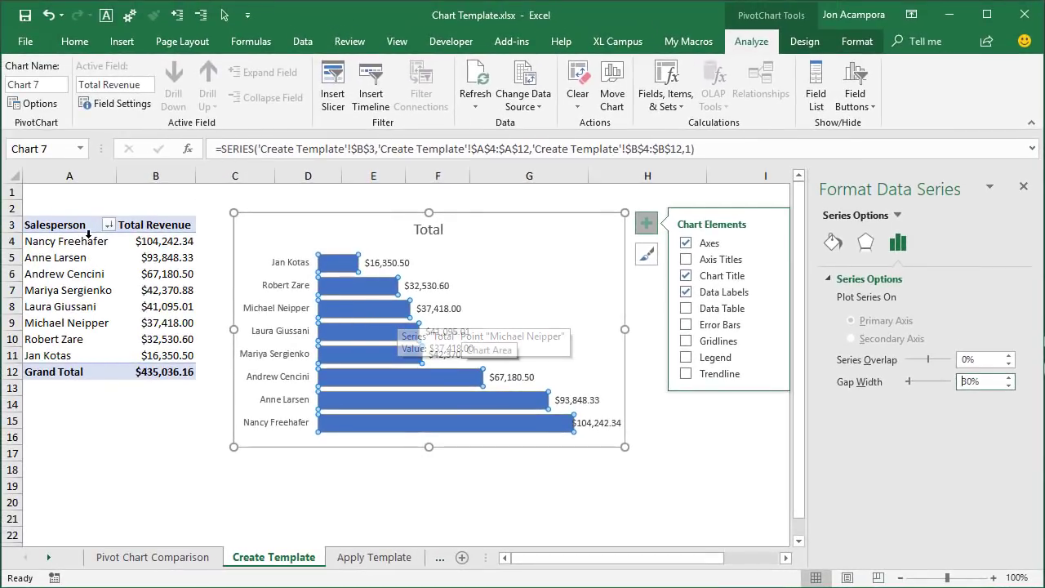
right_click(284, 268)
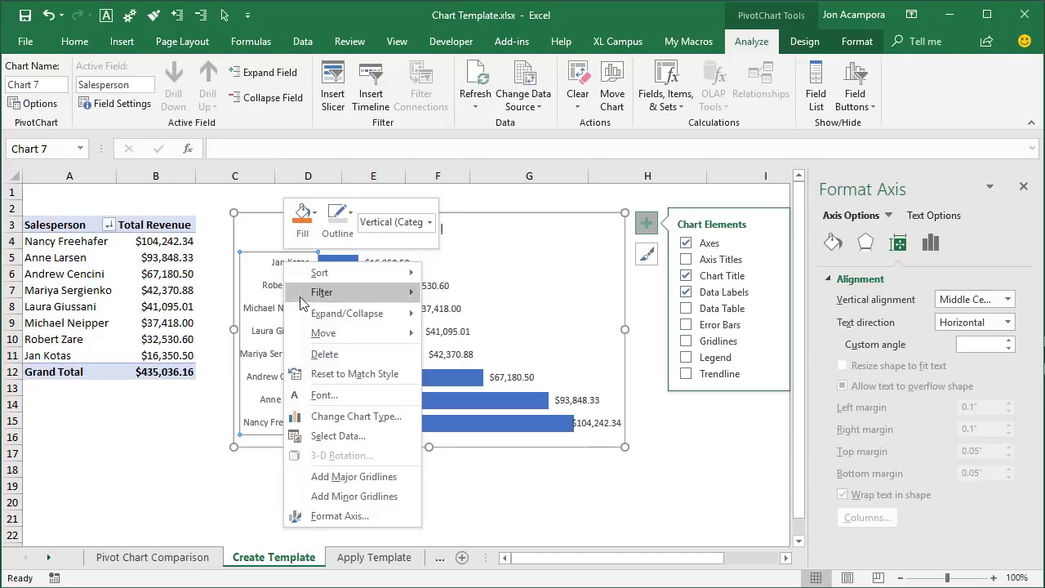
left_click(331, 516)
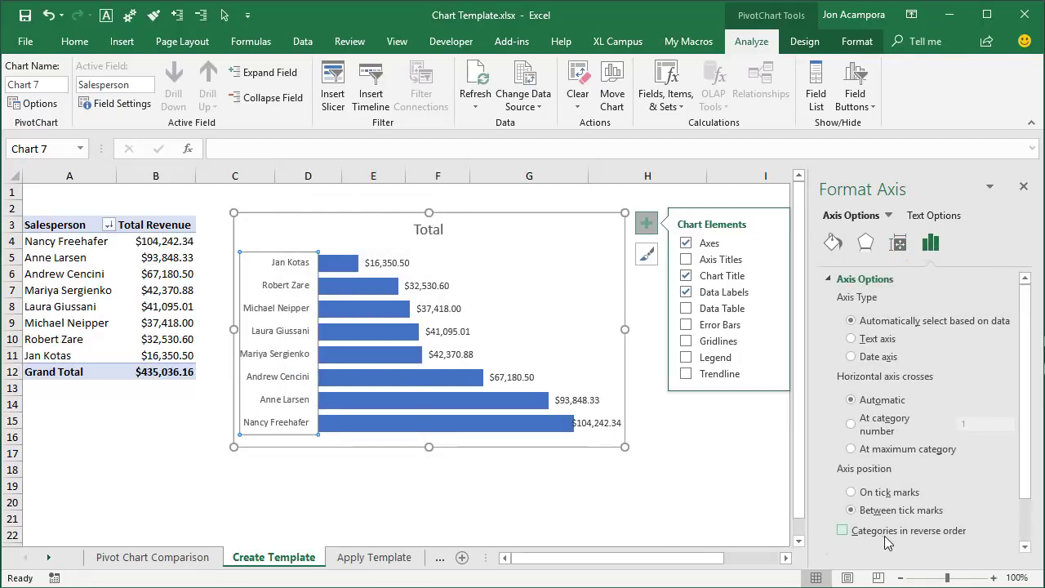
left_click(843, 530)
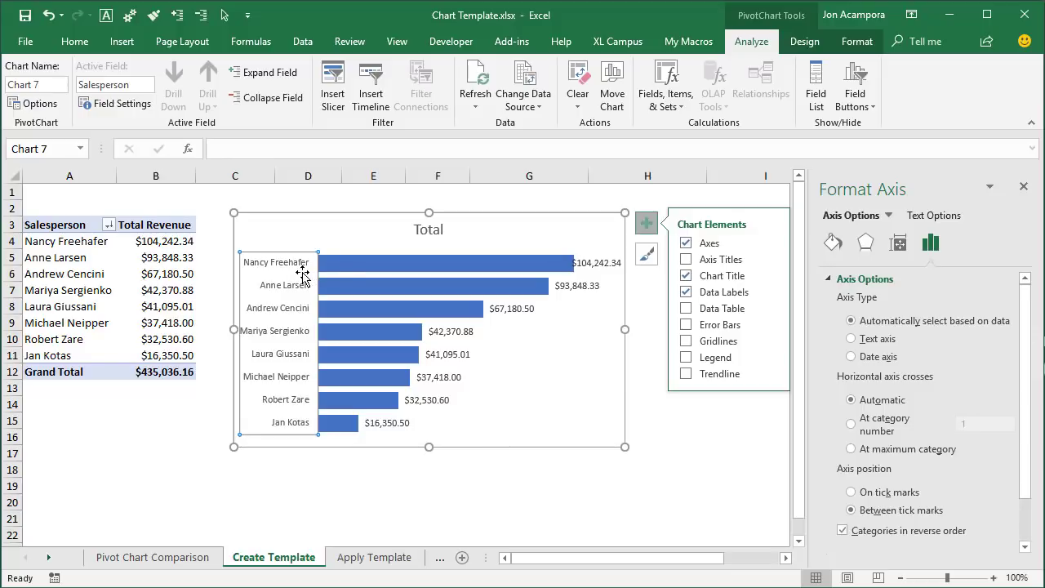
Format the Total bar series with a solid green fill
mouse_move(355, 270)
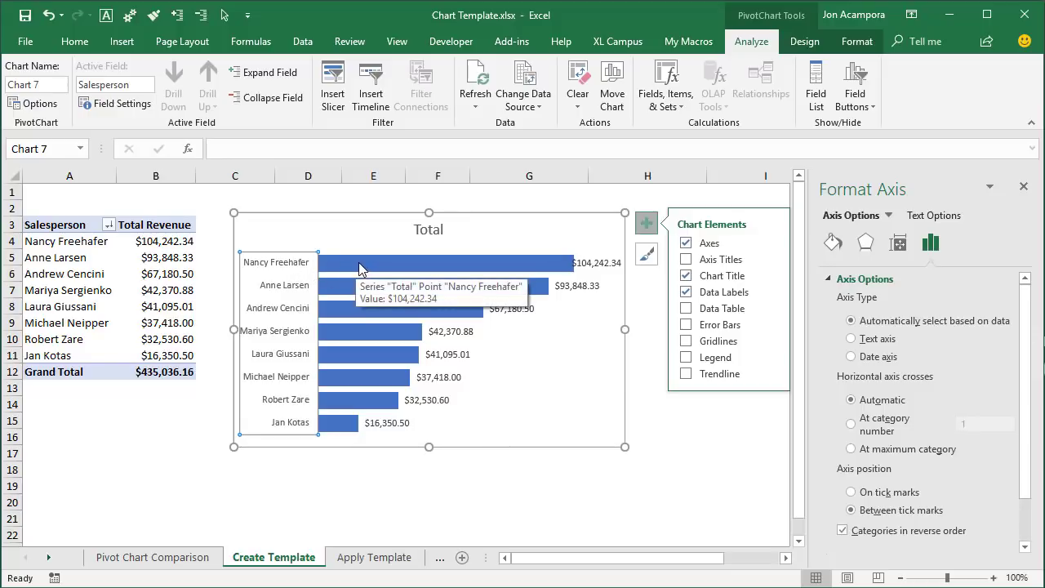
left_click(358, 262)
right_click(358, 262)
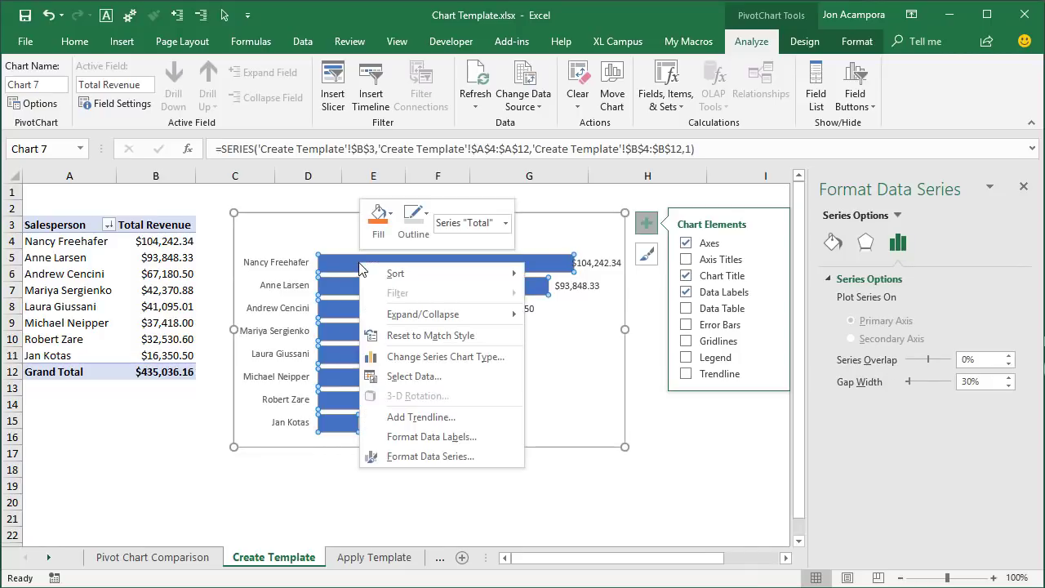
left_click(413, 454)
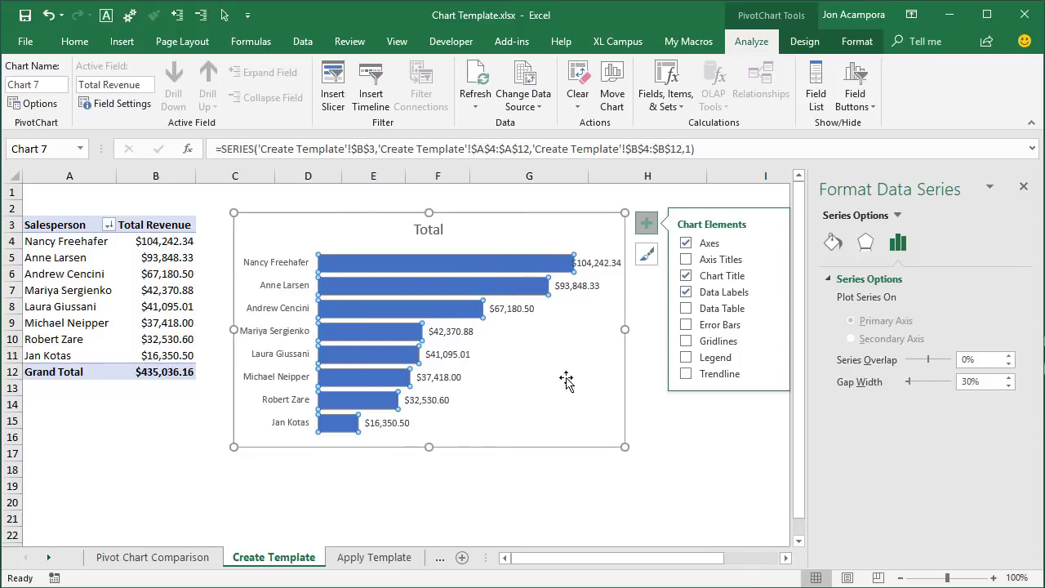
left_click(831, 242)
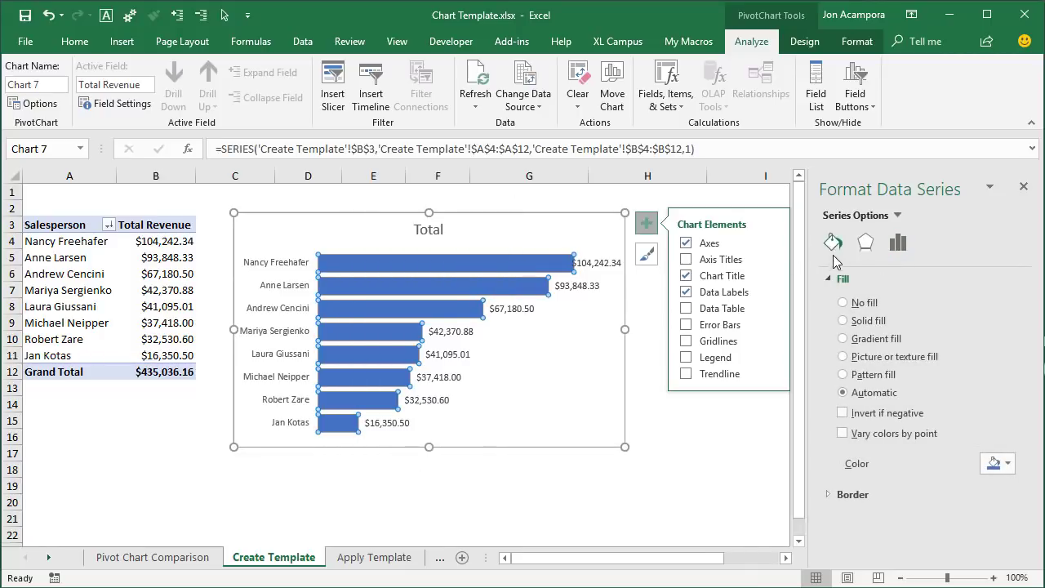
left_click(864, 322)
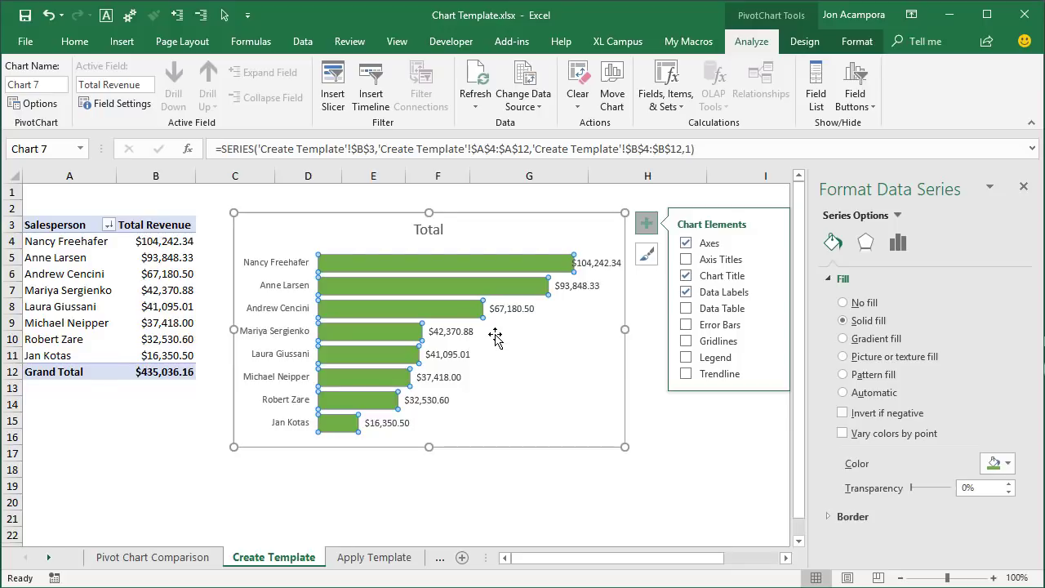
Save the formatted salesperson chart as a chart template named PivotChart Bar Green
right_click(376, 241)
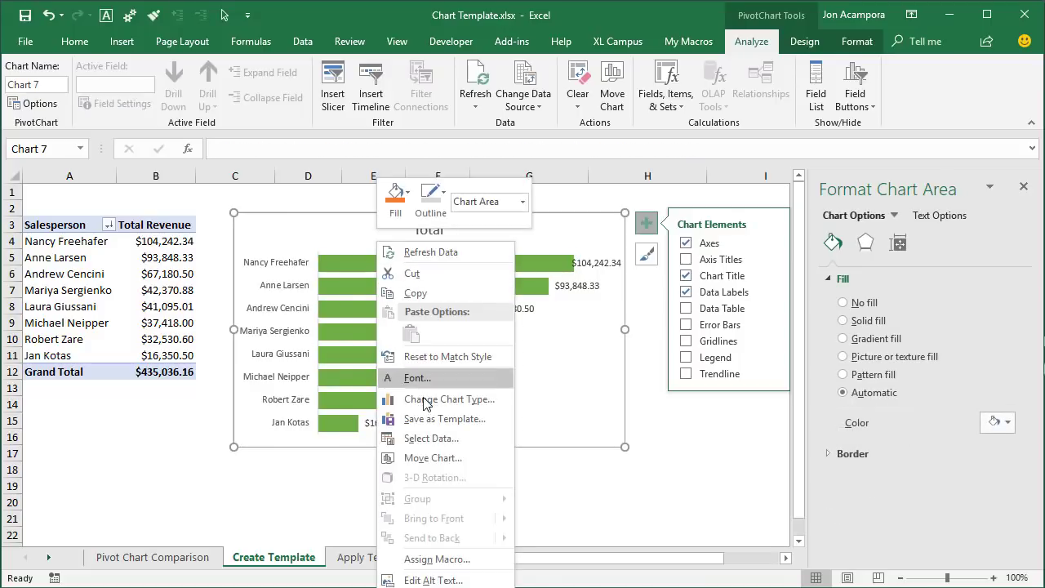
left_click(440, 422)
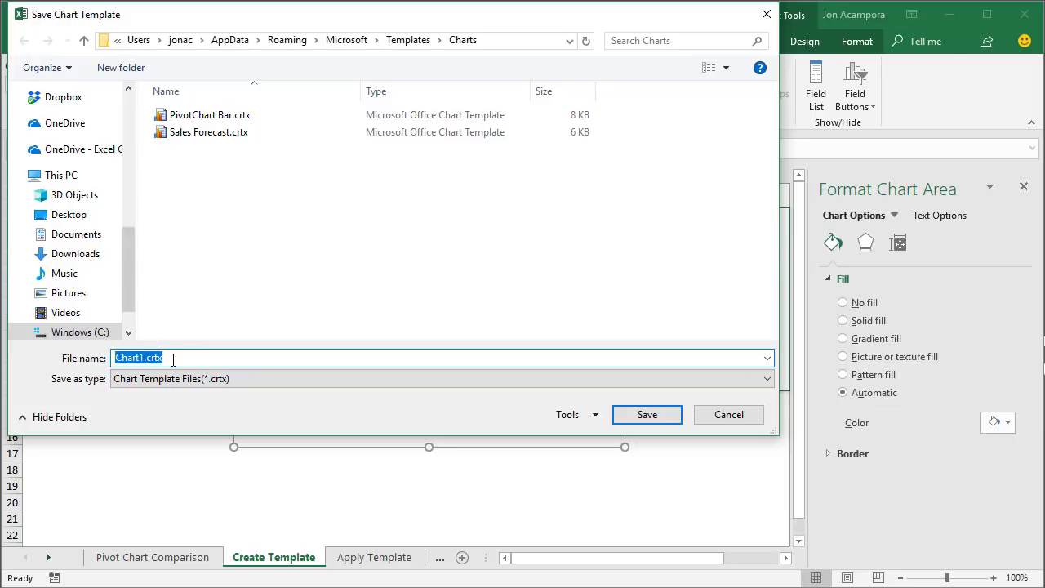
type("PivotChart")
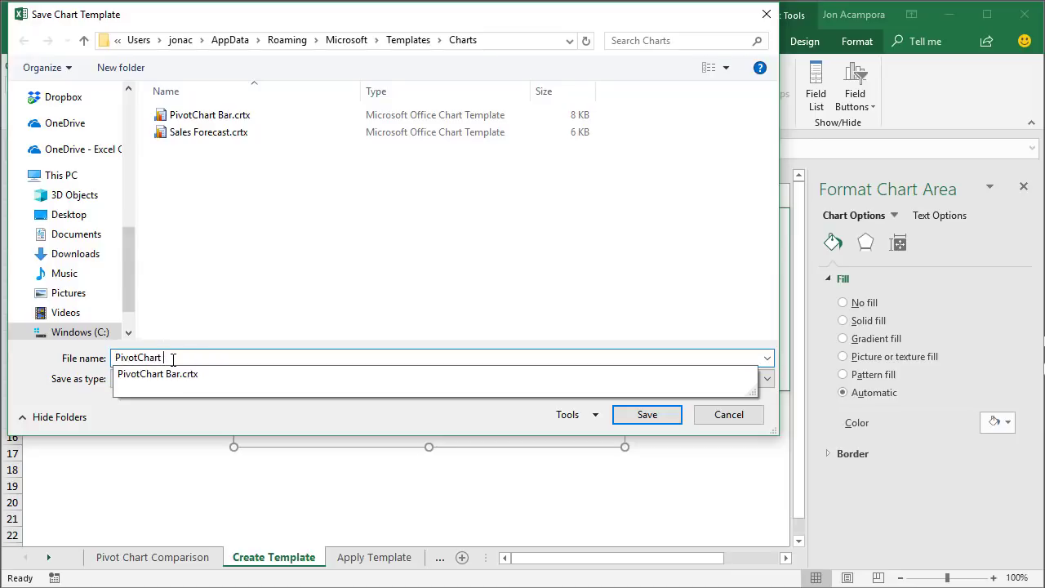
type(" Green")
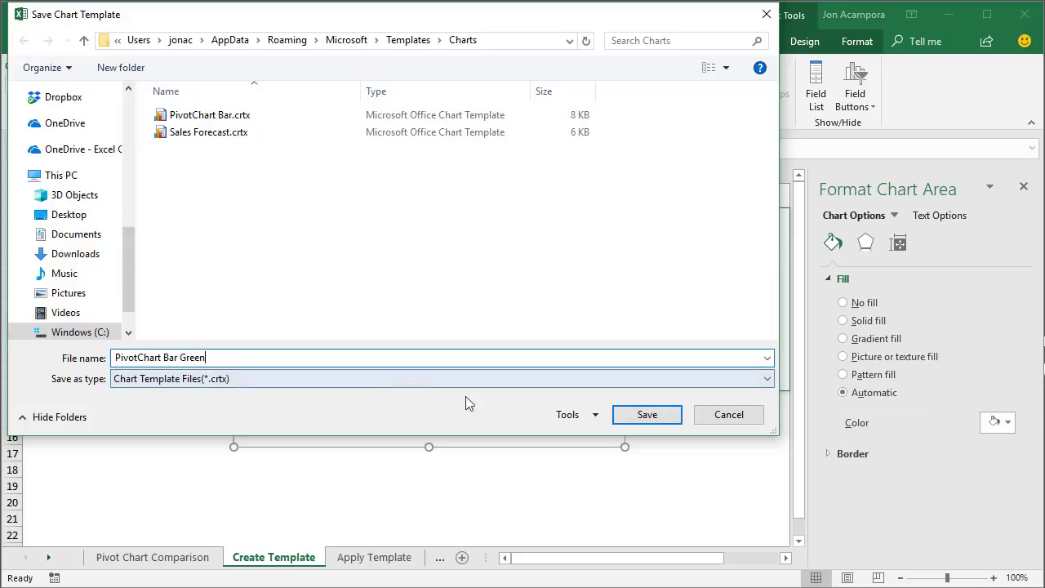
left_click(635, 419)
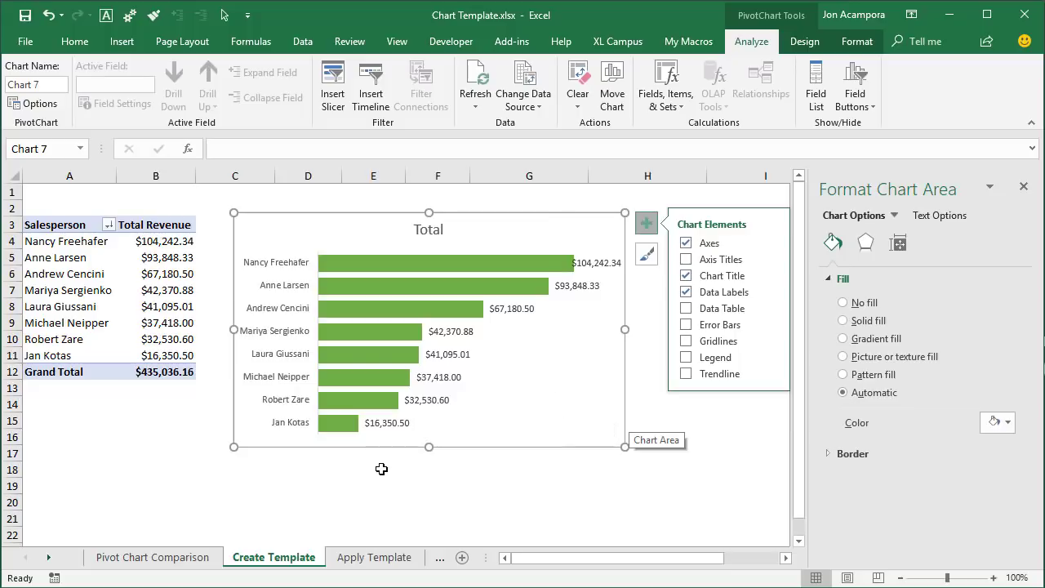
Apply the PivotChart Bar Green template to the category revenue chart on the Apply Template sheet
left_click(364, 558)
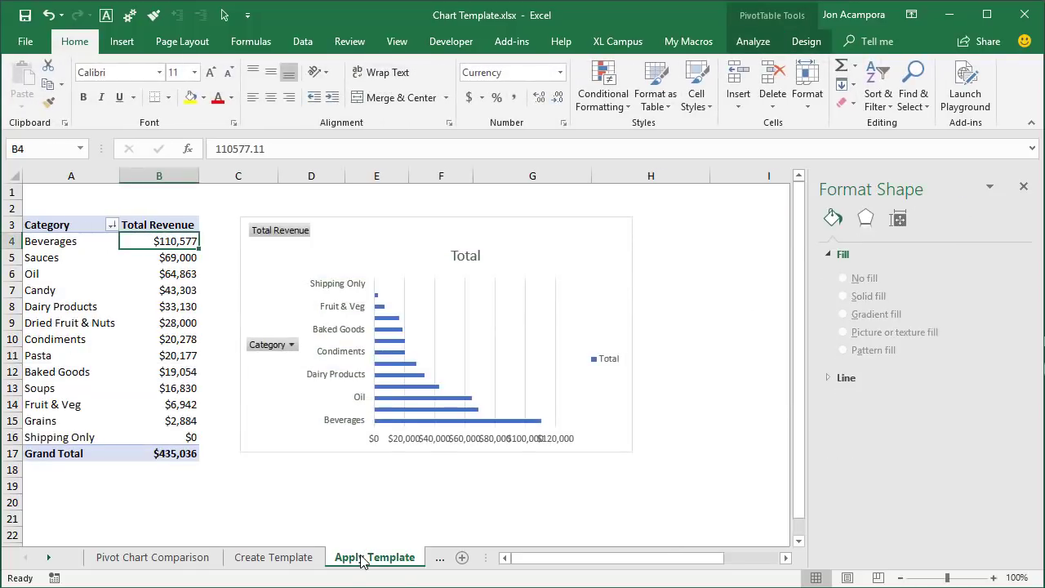
right_click(352, 237)
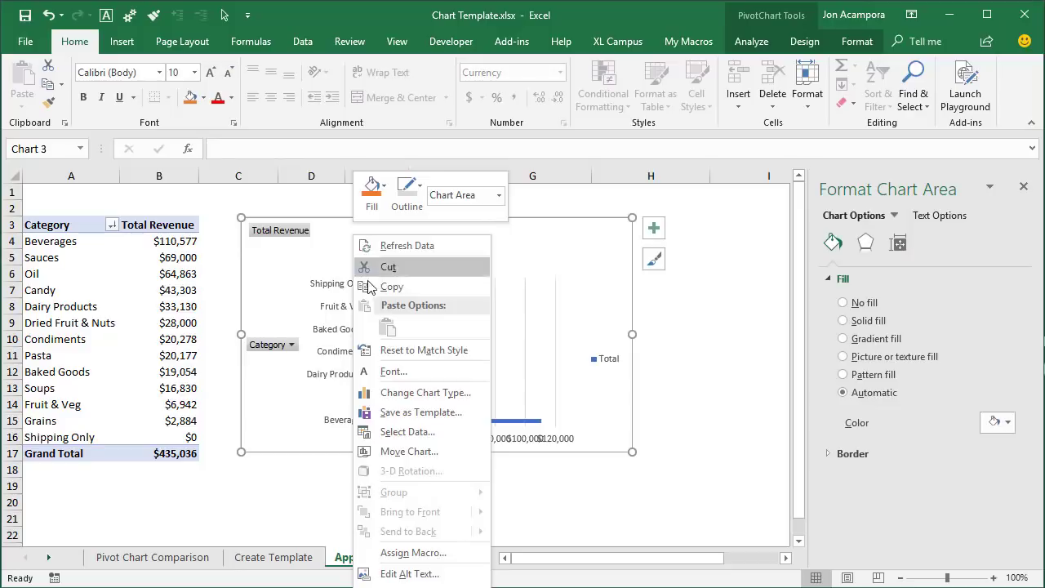
left_click(397, 393)
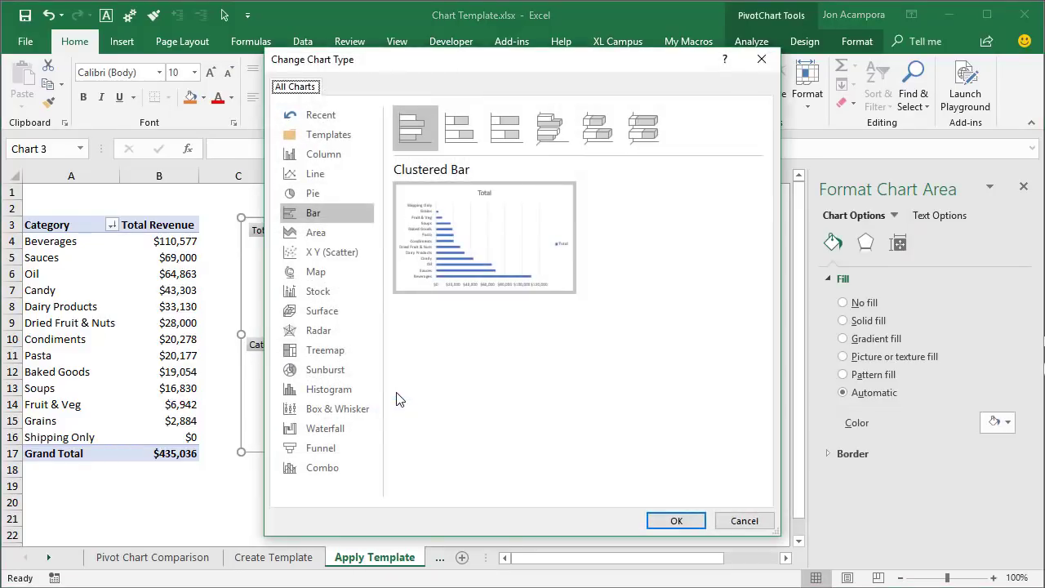
left_click(311, 139)
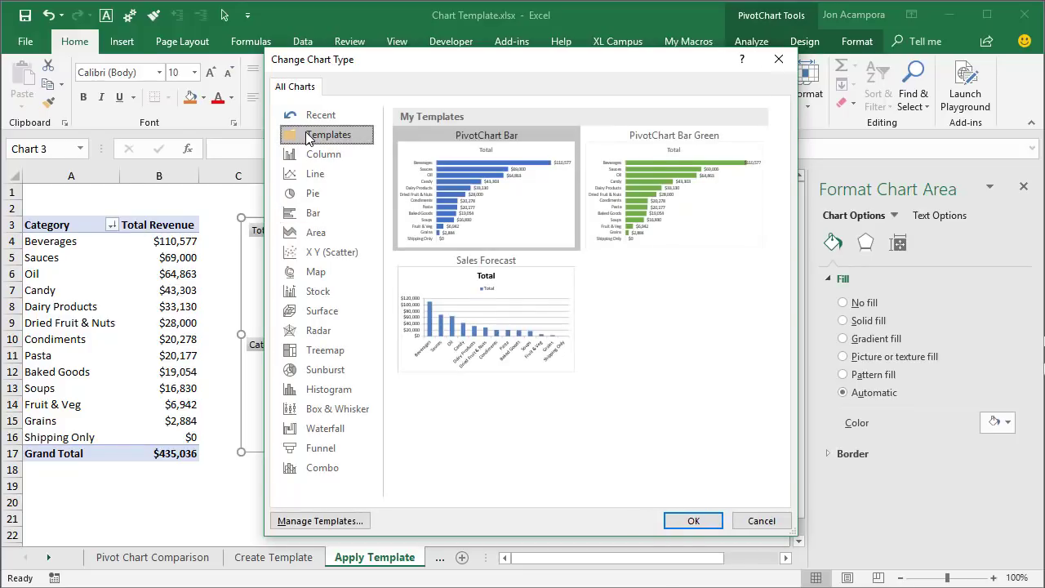
mouse_move(659, 182)
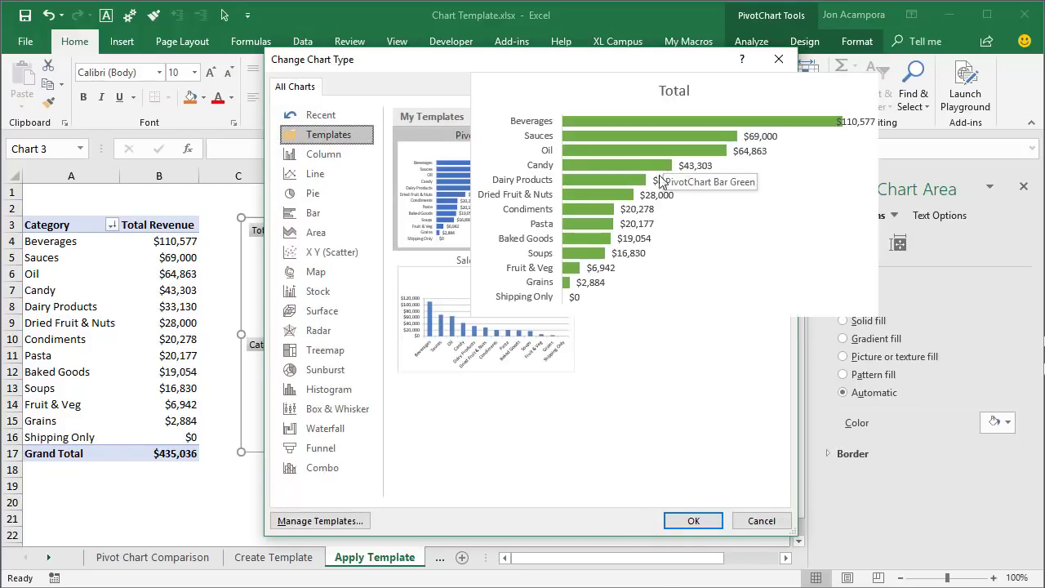
left_click(668, 183)
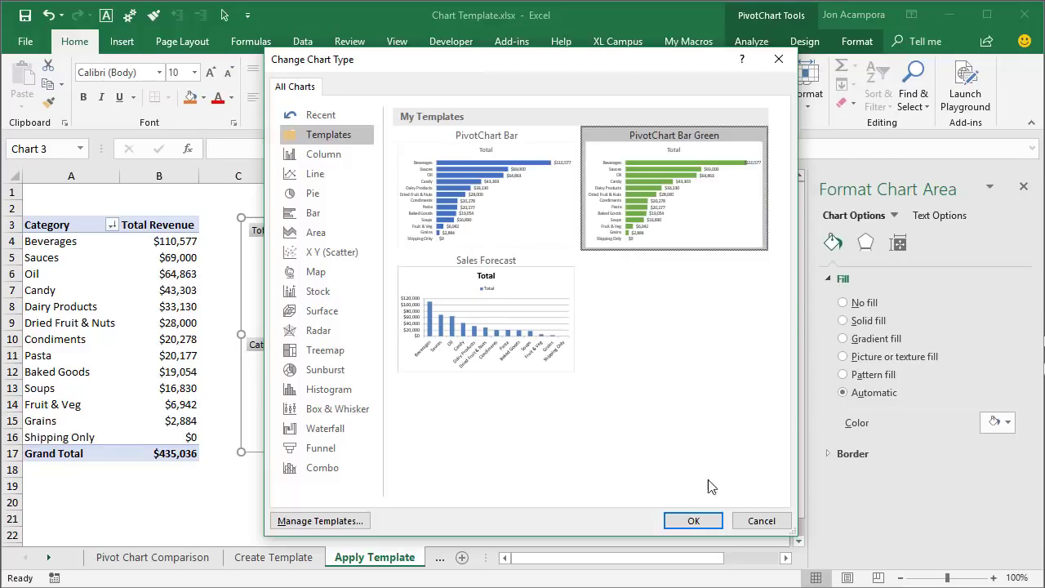
left_click(691, 521)
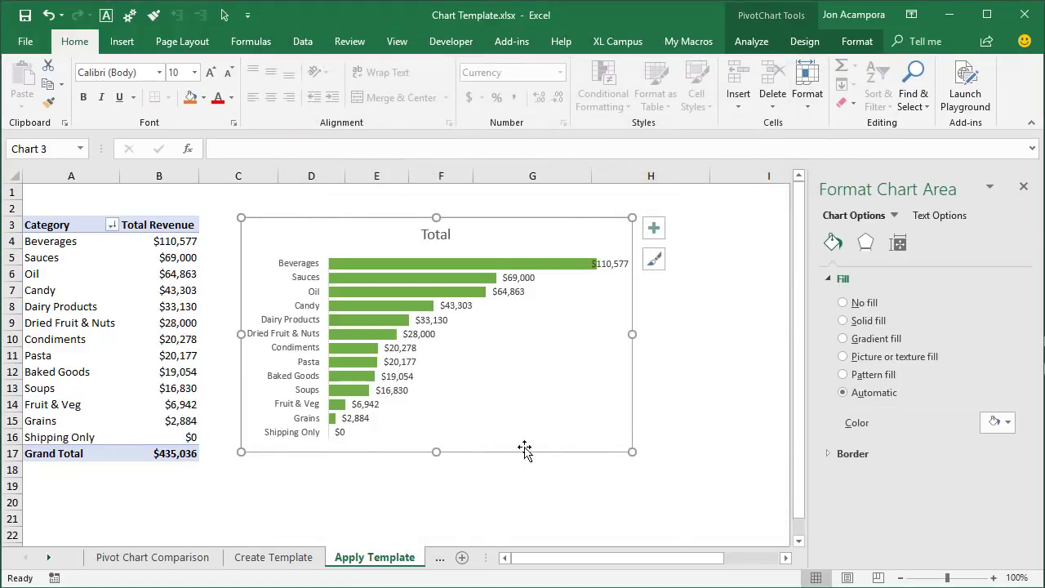
Narrow the category chart's plot area slightly so the Beverages data label clears its bar
left_click(483, 347)
left_click_drag(620, 348, 597, 352)
left_click(670, 363)
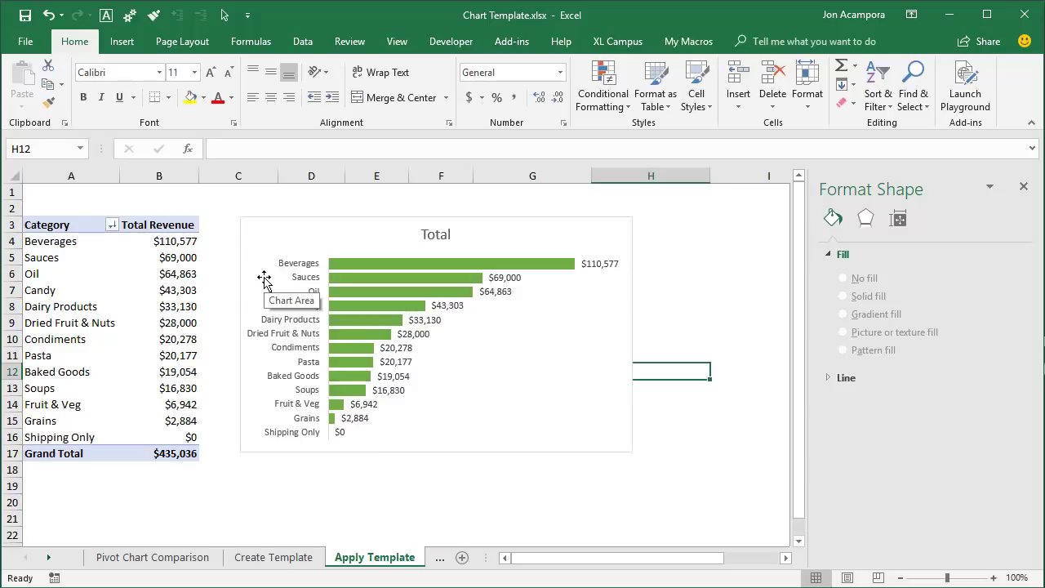
Insert a PivotChart based on the PivotChart Bar Green template from the category pivot table on the Create From Template sheet
left_click(438, 559)
left_click(437, 561)
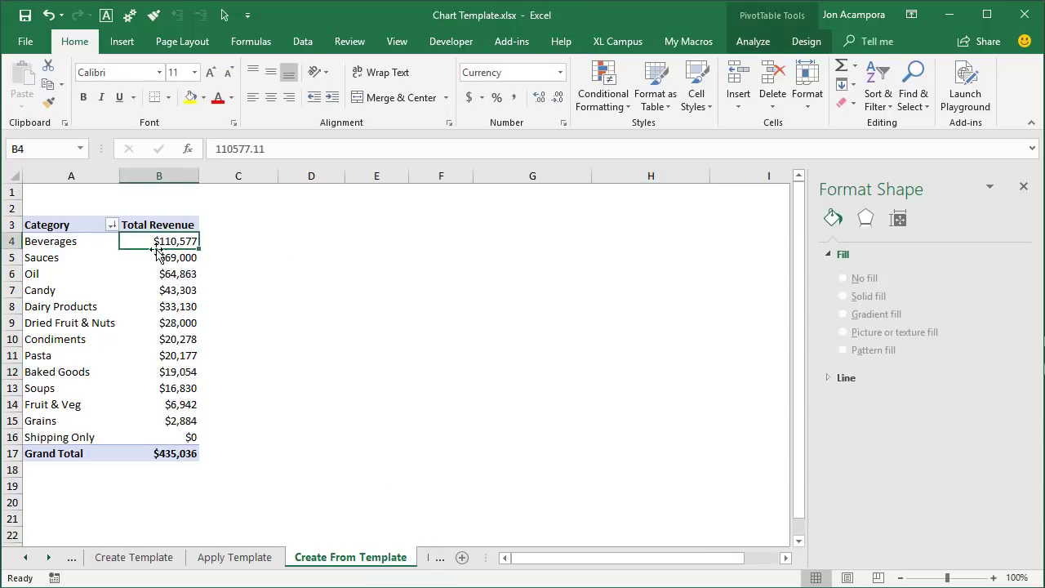
mouse_move(152, 244)
left_click(122, 44)
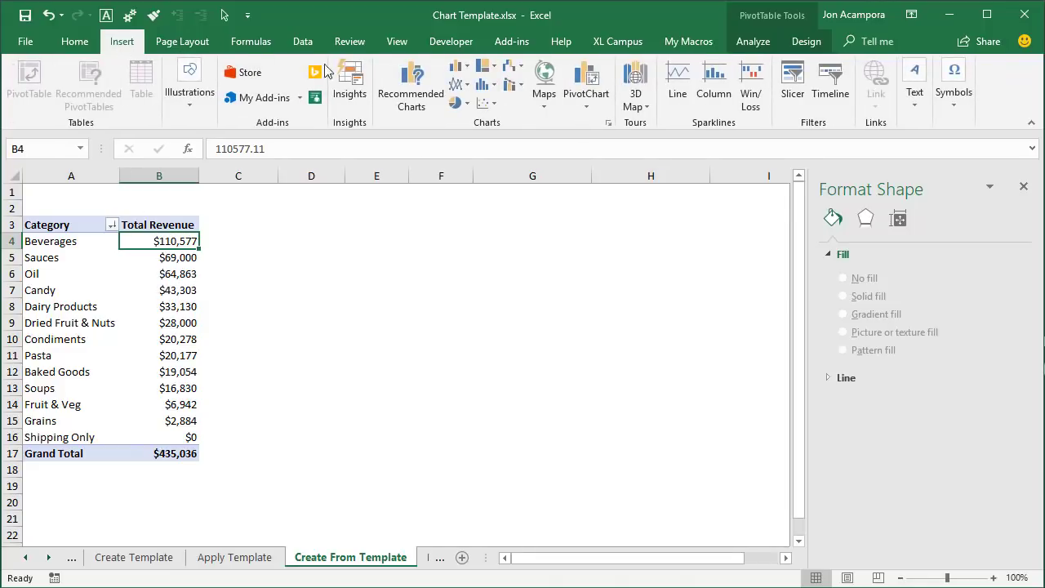
left_click(581, 75)
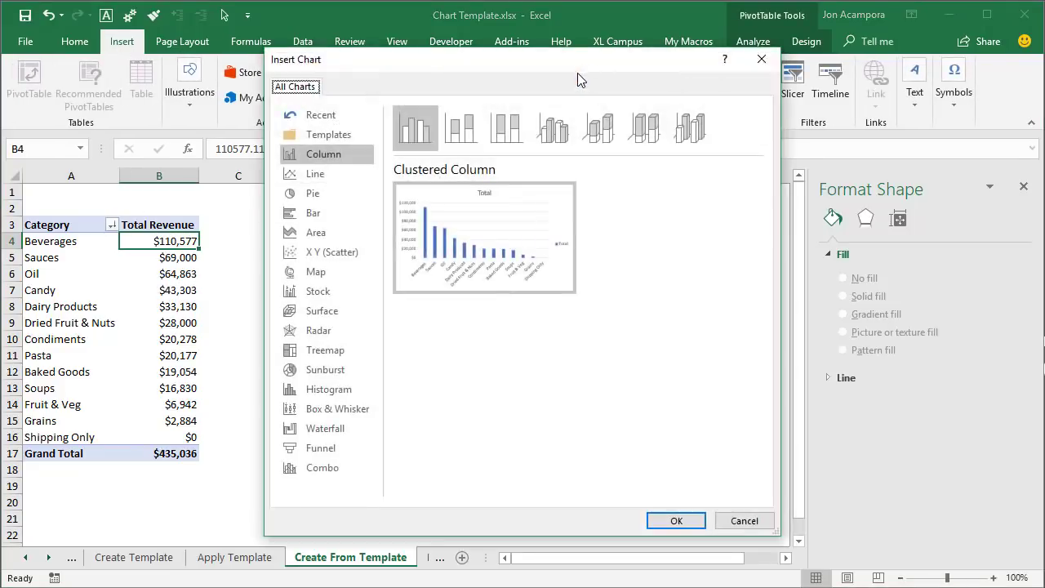
left_click(308, 139)
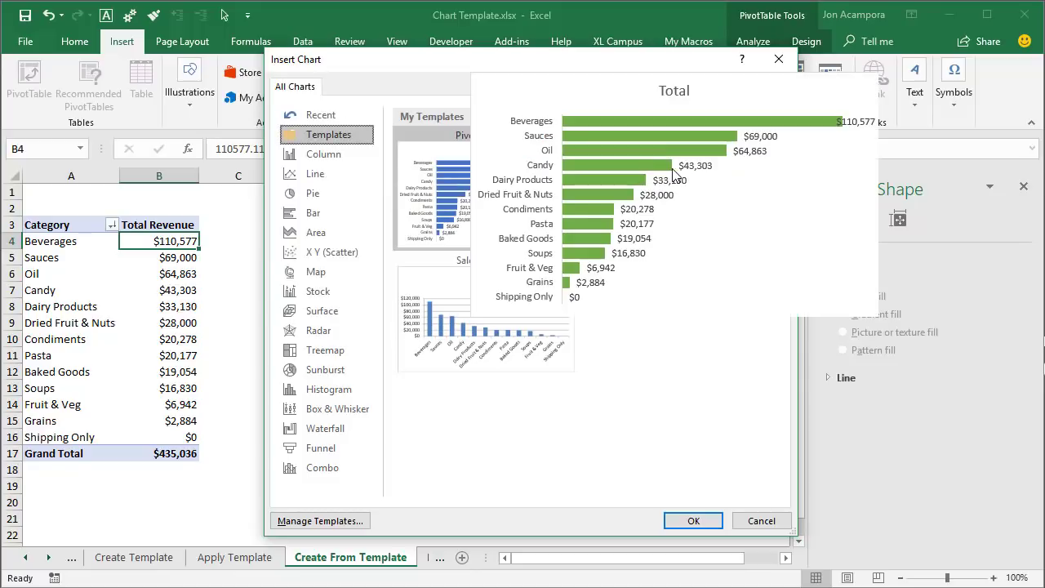
left_click(676, 174)
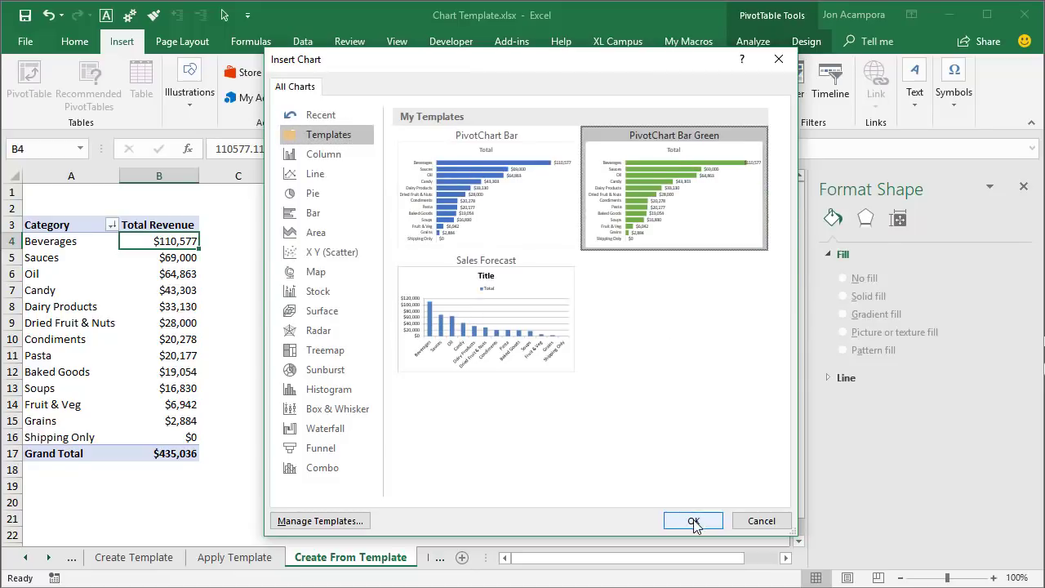
left_click(693, 520)
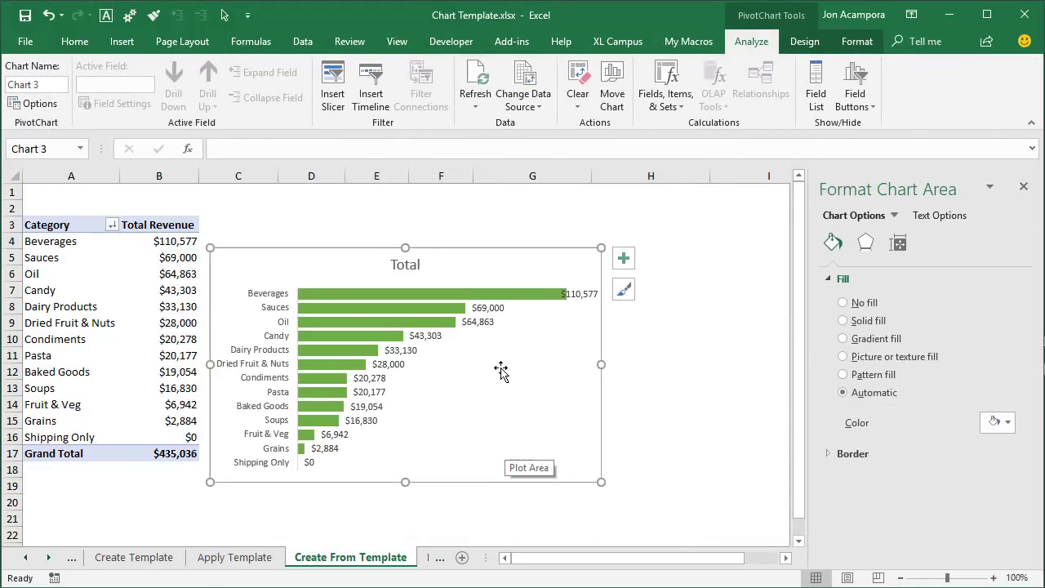
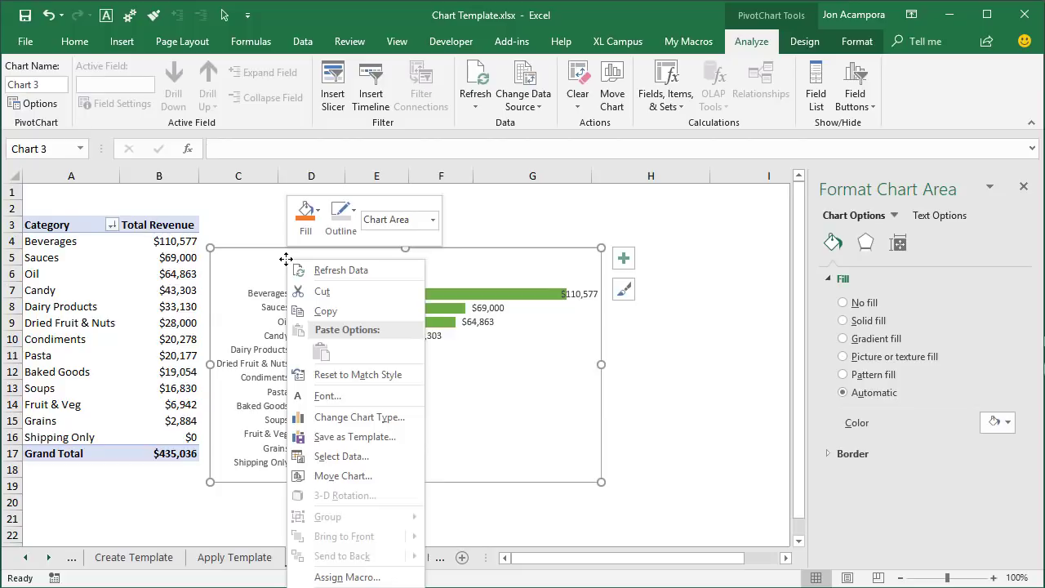
Inspect the chart templates folder through template management, including its full path and the PivotChart Bar Green.crtx file
left_click(329, 420)
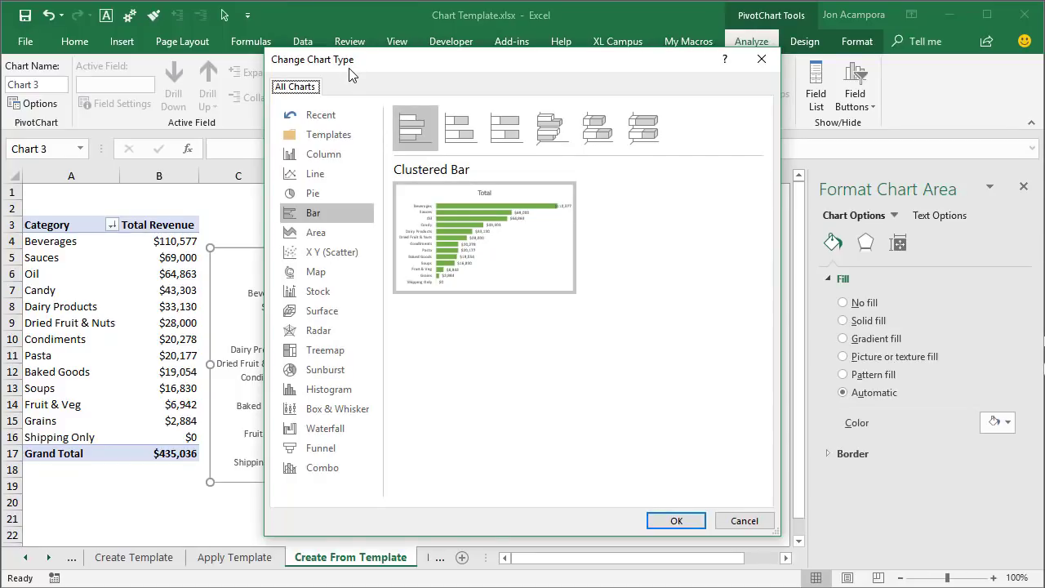
left_click(299, 134)
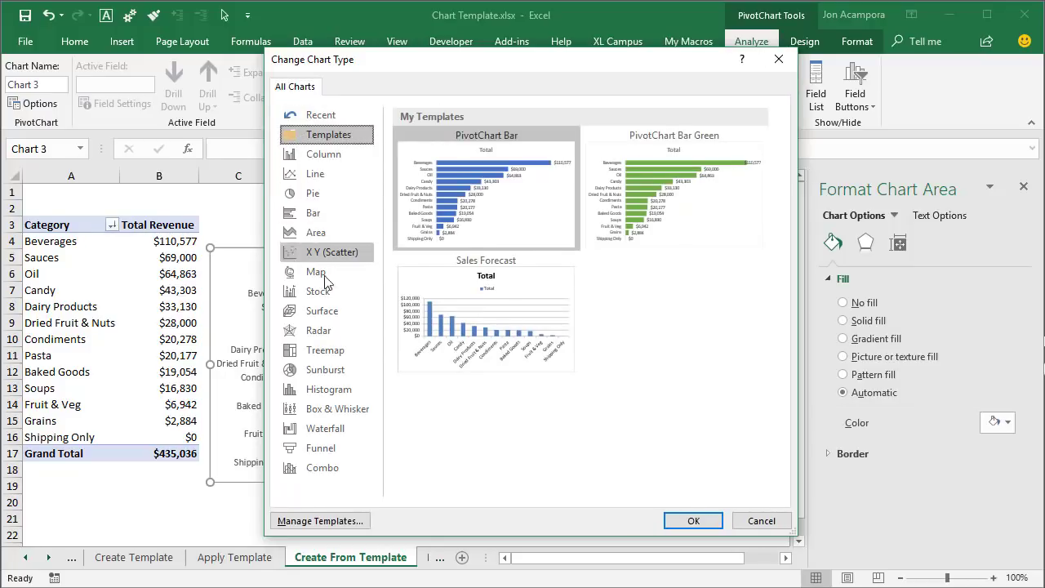
left_click(333, 522)
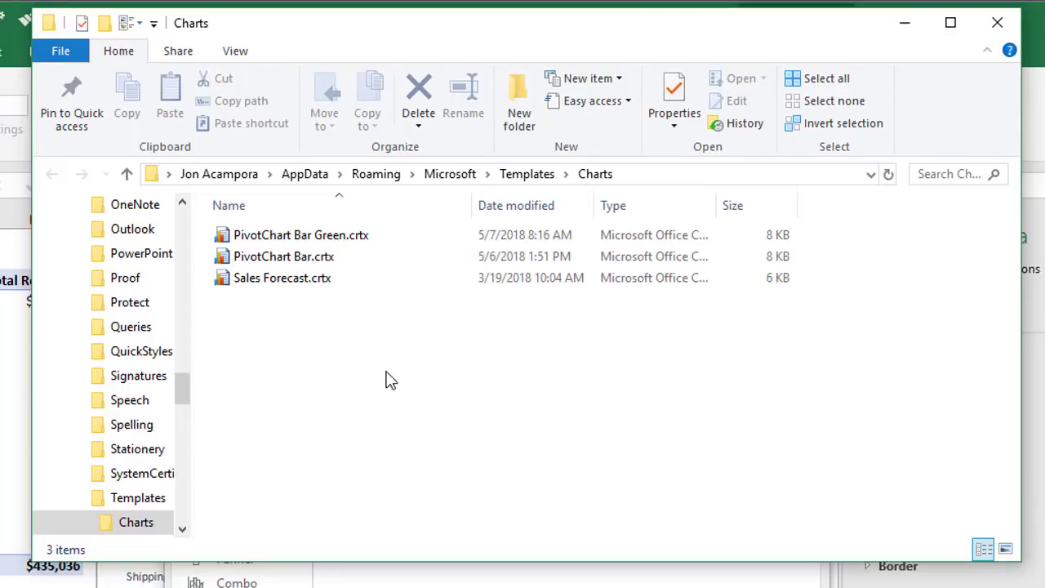
left_click(639, 174)
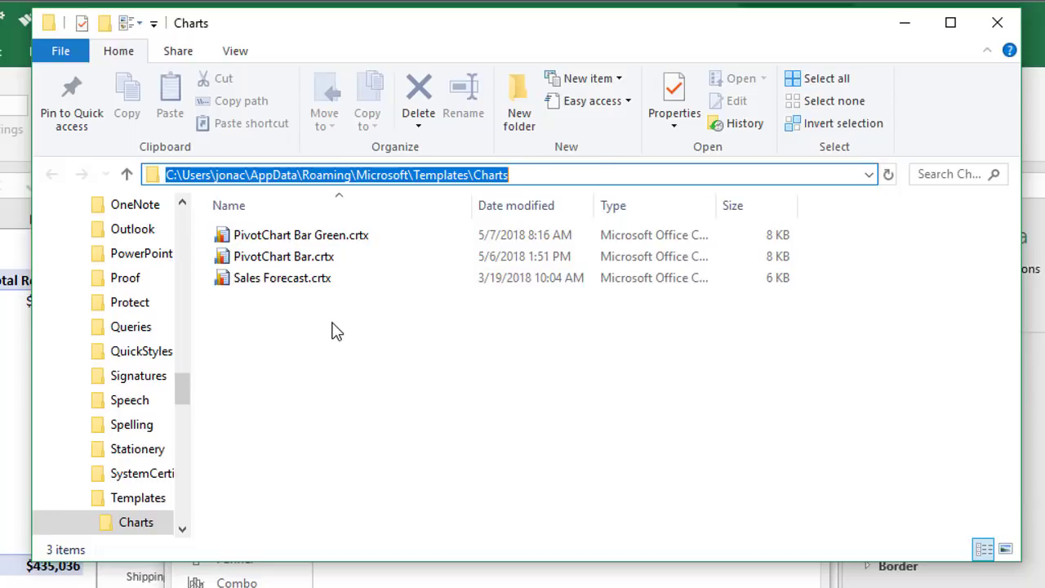
left_click(316, 240)
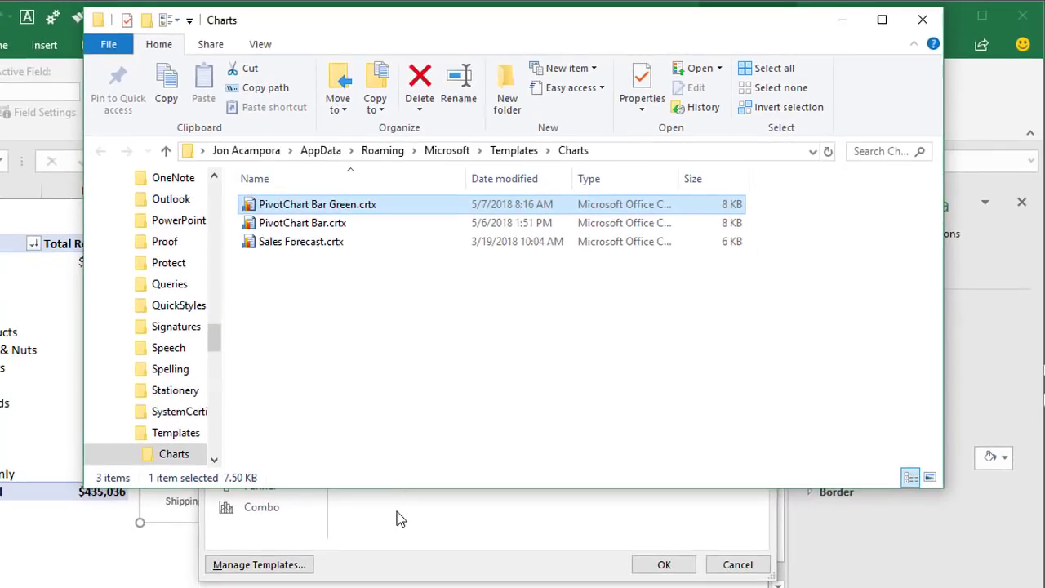
left_click(398, 515)
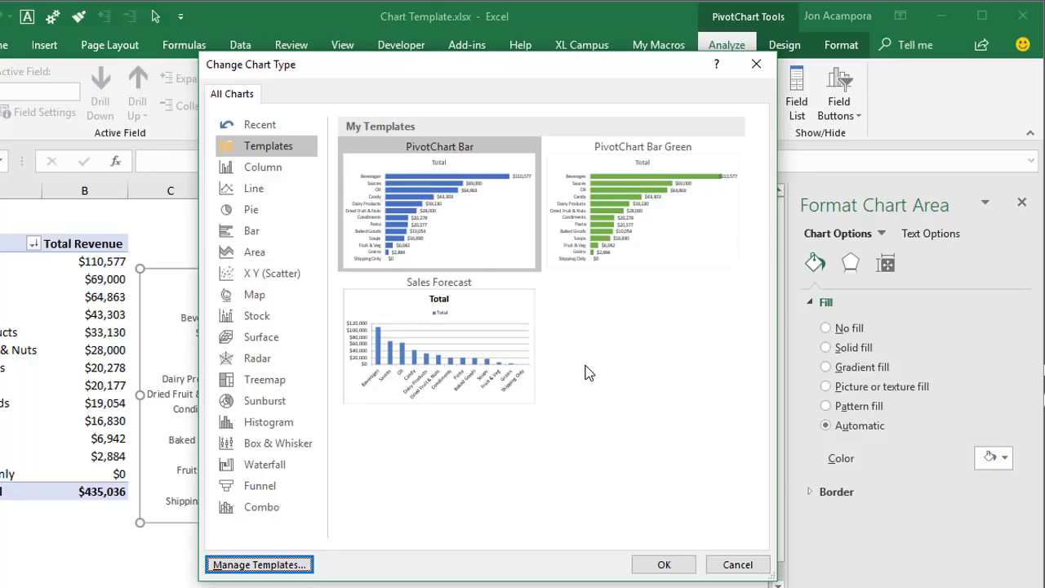
View the stored chart template files again, and leave the chart type unchanged
left_click(259, 564)
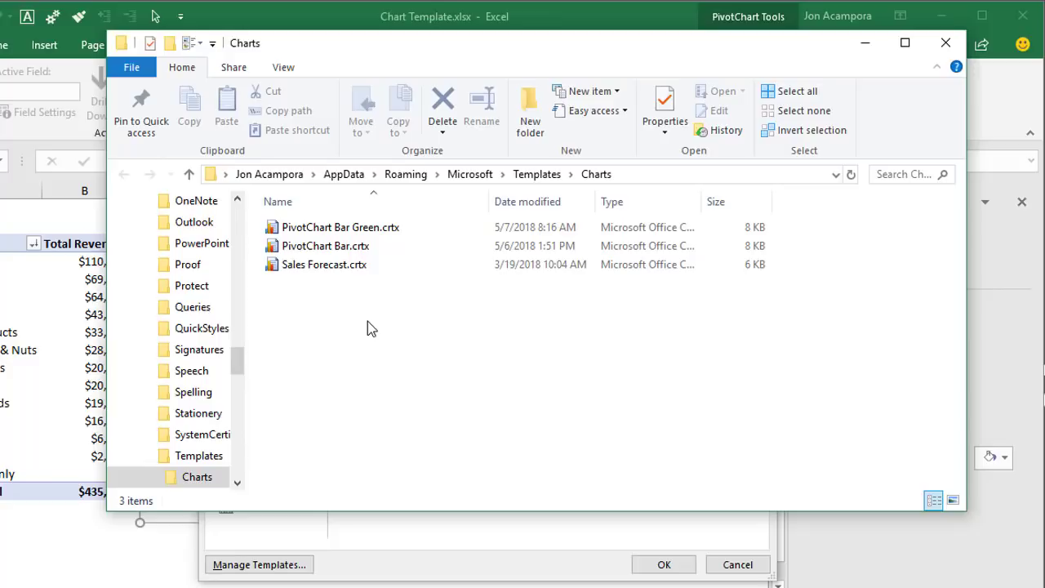
left_click(866, 45)
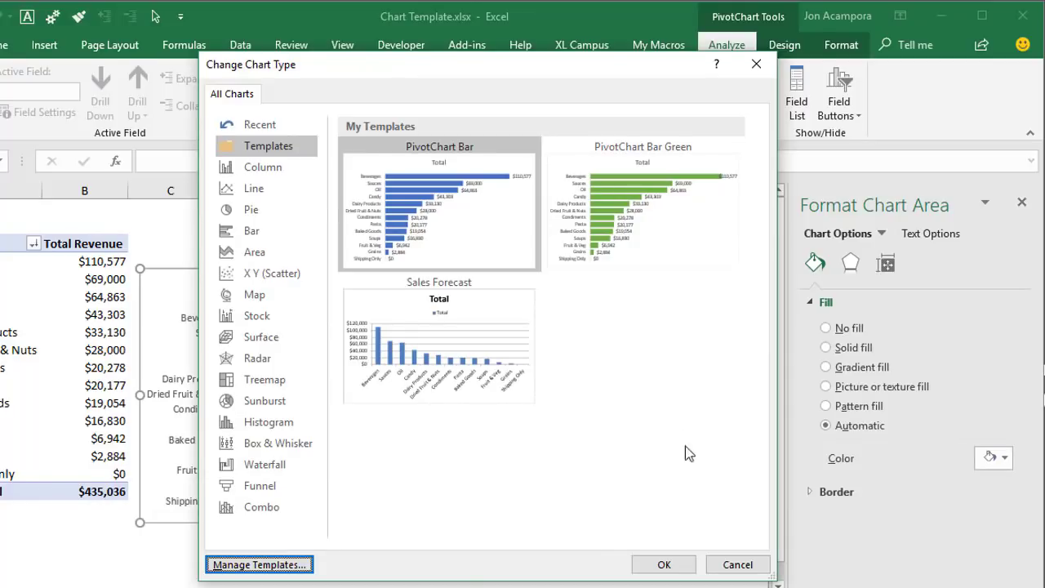
left_click(741, 565)
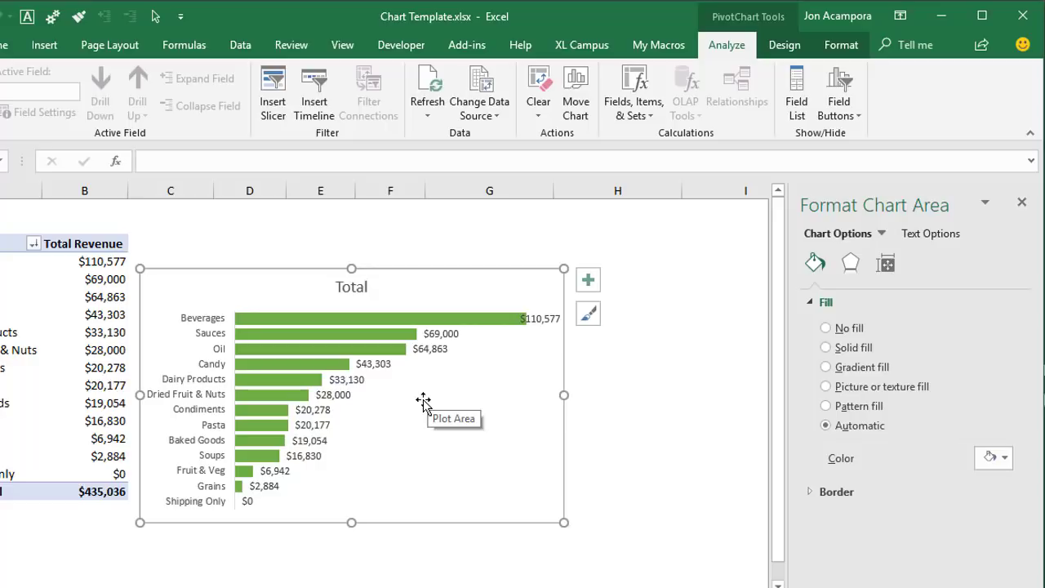
Change the solid fill color of the new chart's bar series to orange
left_click(431, 351)
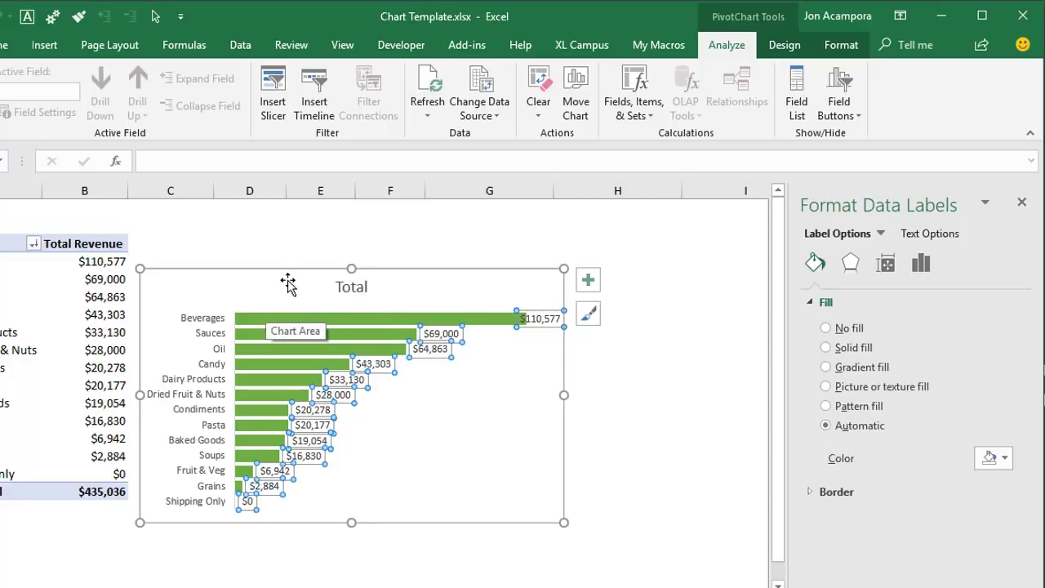
left_click(366, 324)
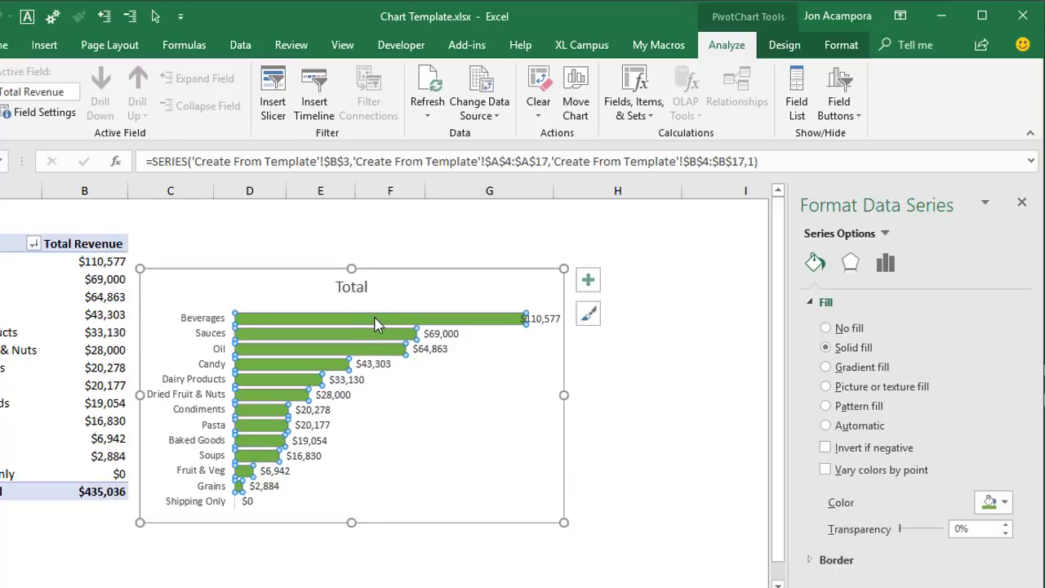
left_click(1006, 505)
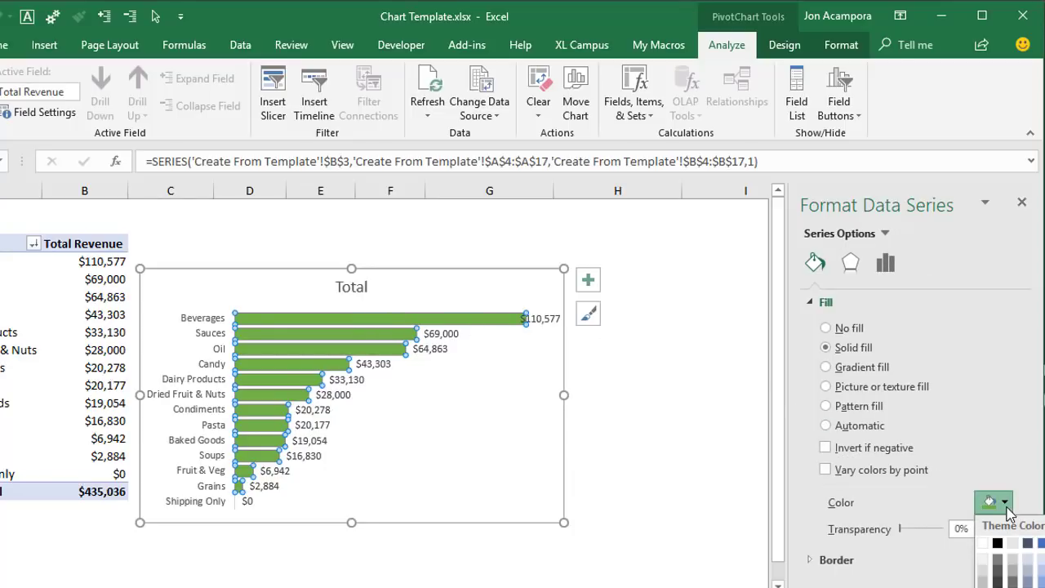
left_click(1041, 542)
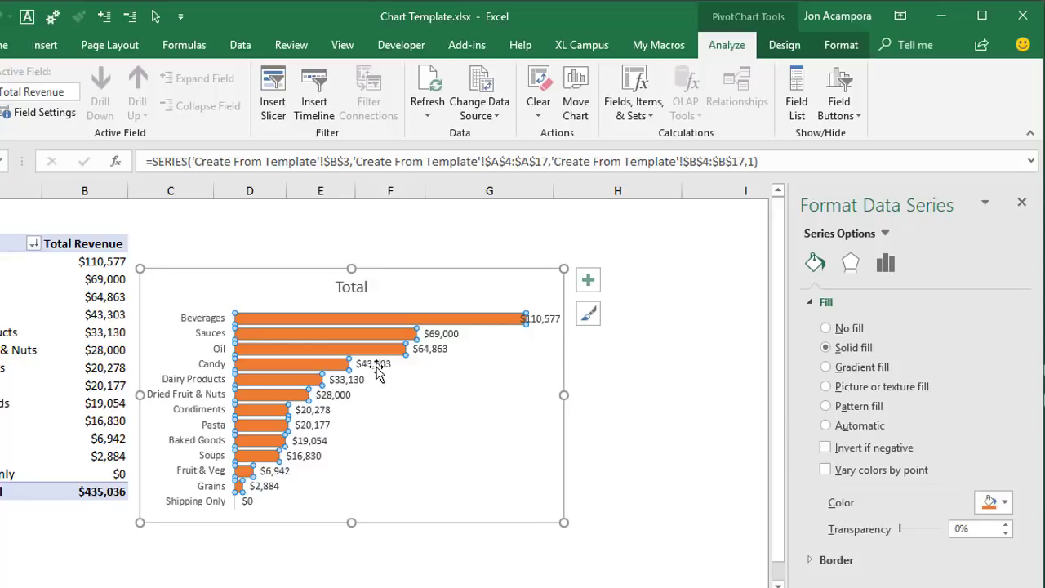
left_click(385, 393)
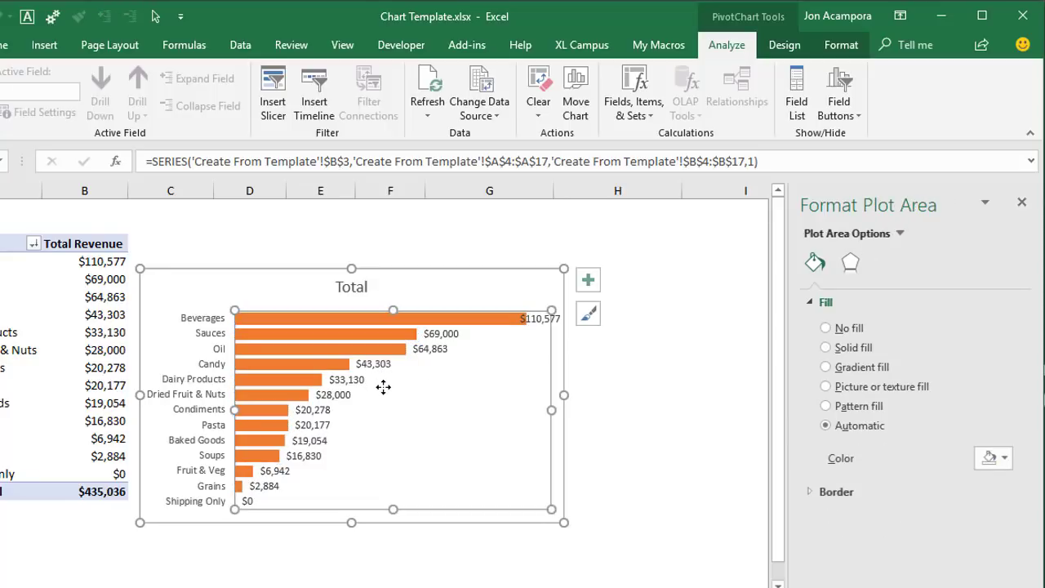
Save the orange bar chart as a chart template named PivotChart Bar Orange
right_click(313, 279)
left_click(386, 472)
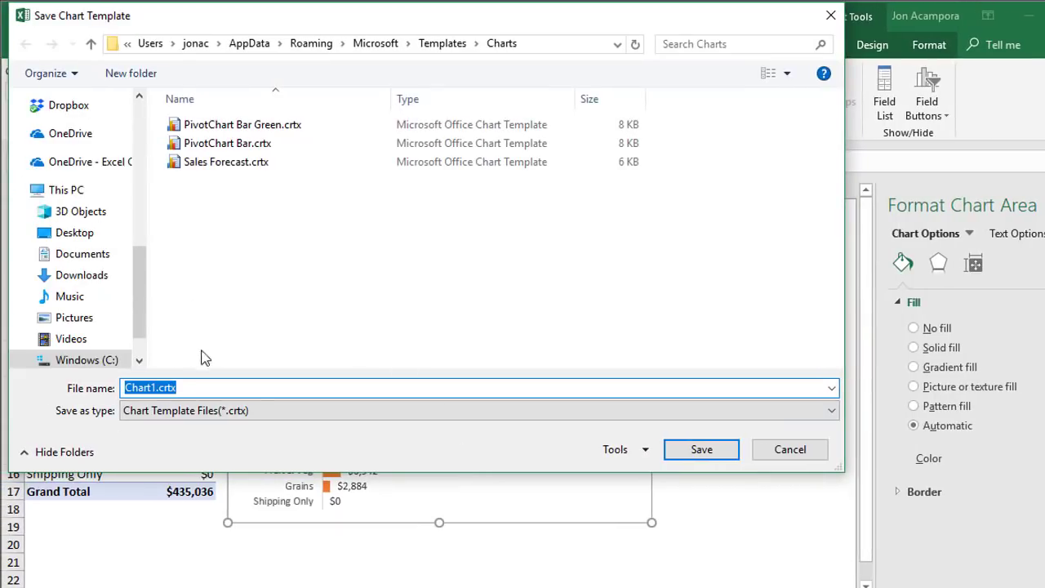
left_click(245, 125)
left_click(220, 385)
double_click(217, 387)
type("Orange")
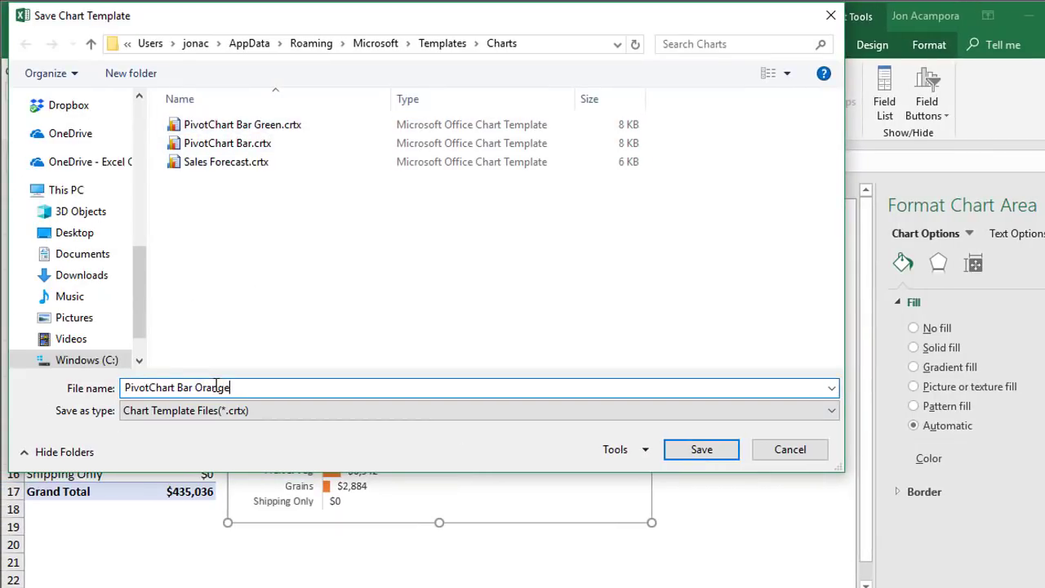
key("Return")
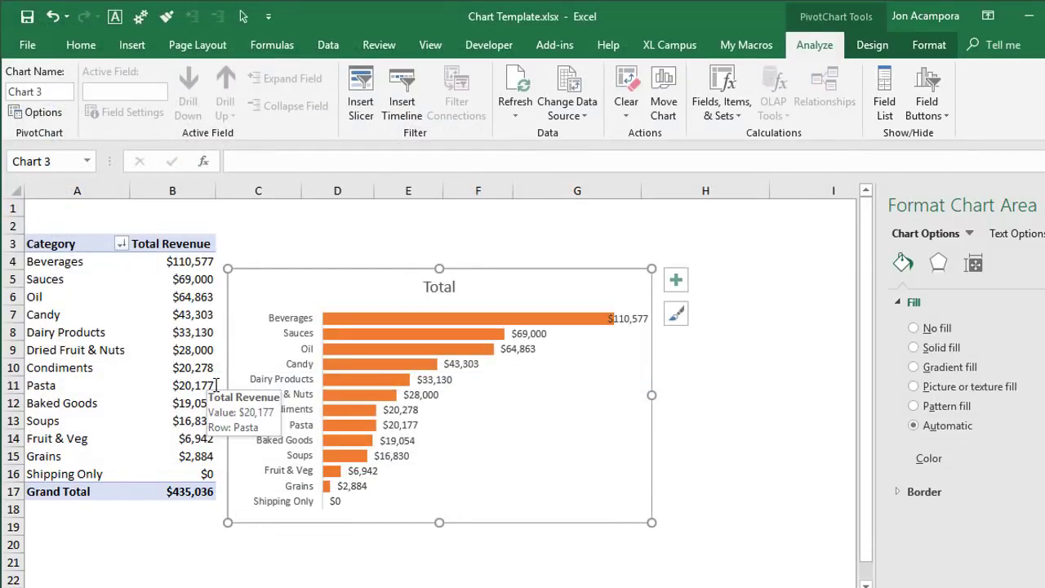
Delete PivotChart Bar Green.crtx from the chart templates folder through template management, leaving the chart type unchanged
scroll(280, 269, "down", 1)
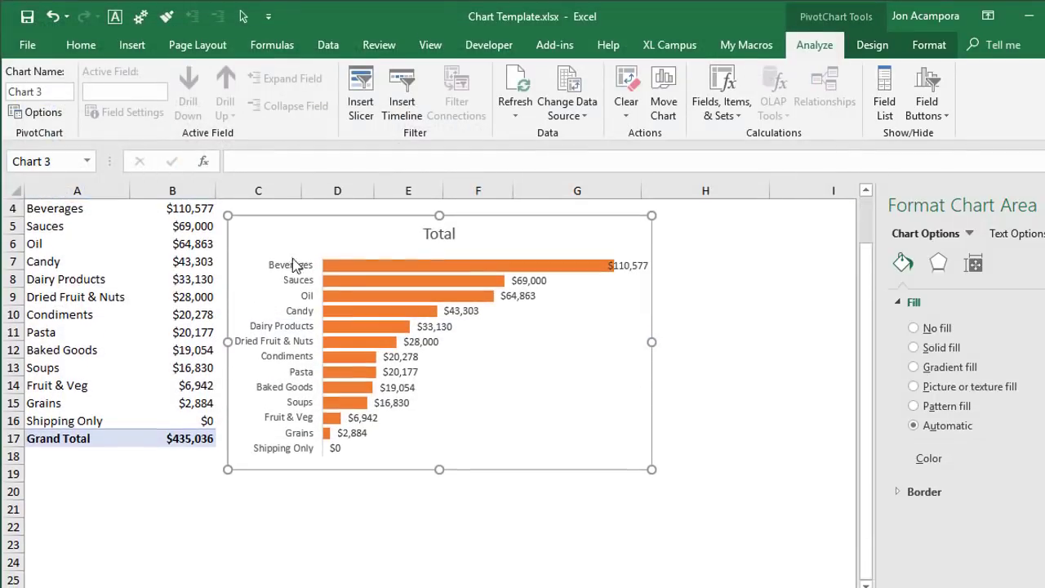
right_click(298, 245)
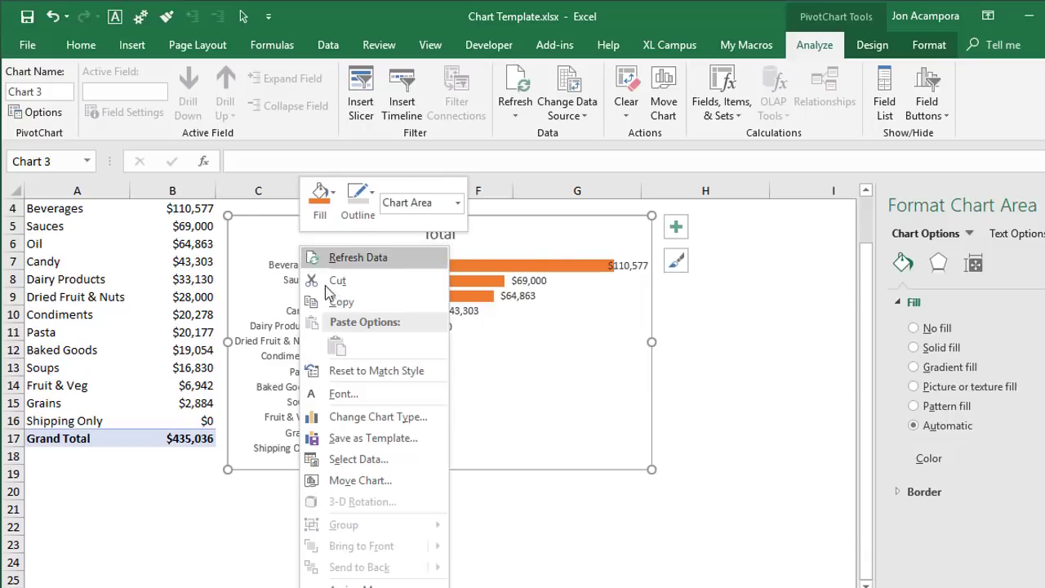
left_click(353, 416)
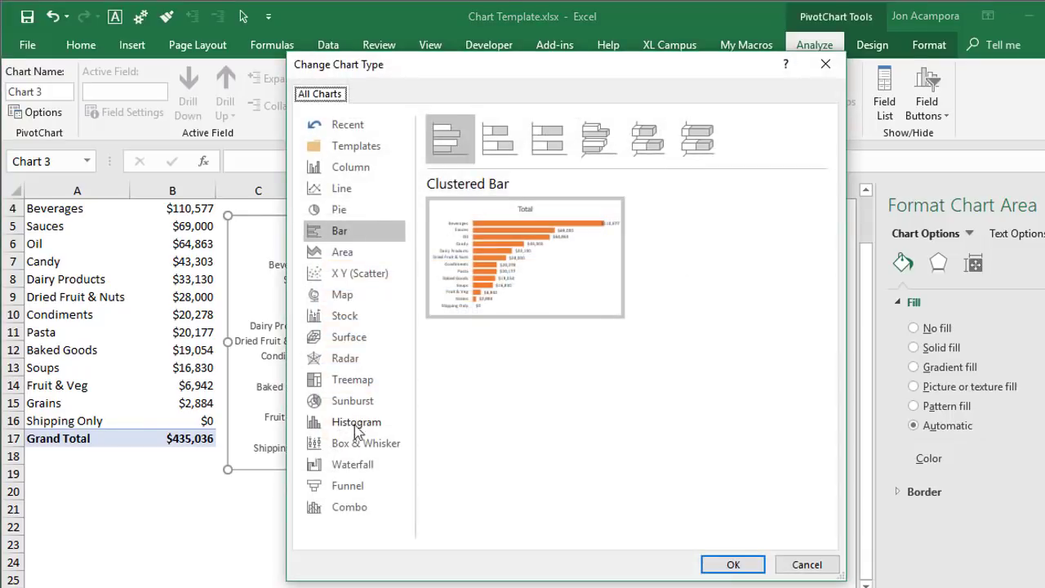
left_click(355, 146)
left_click(371, 564)
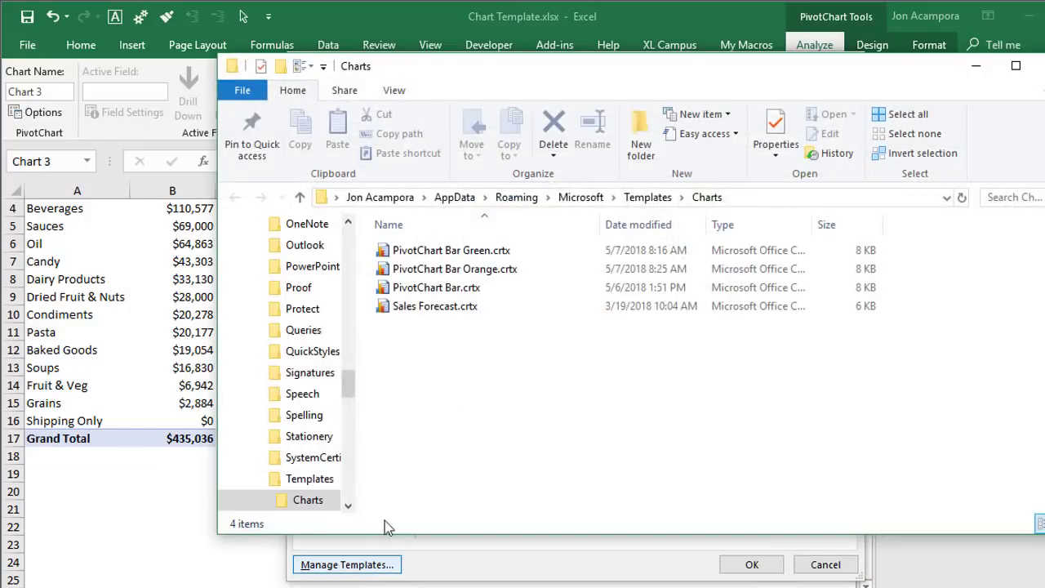
left_click(442, 253)
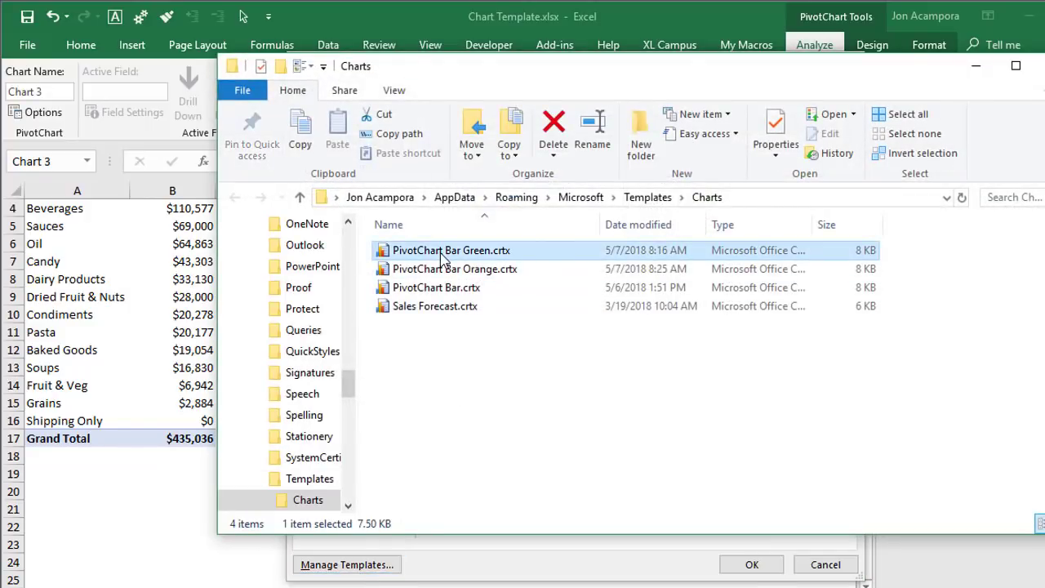
key("Delete")
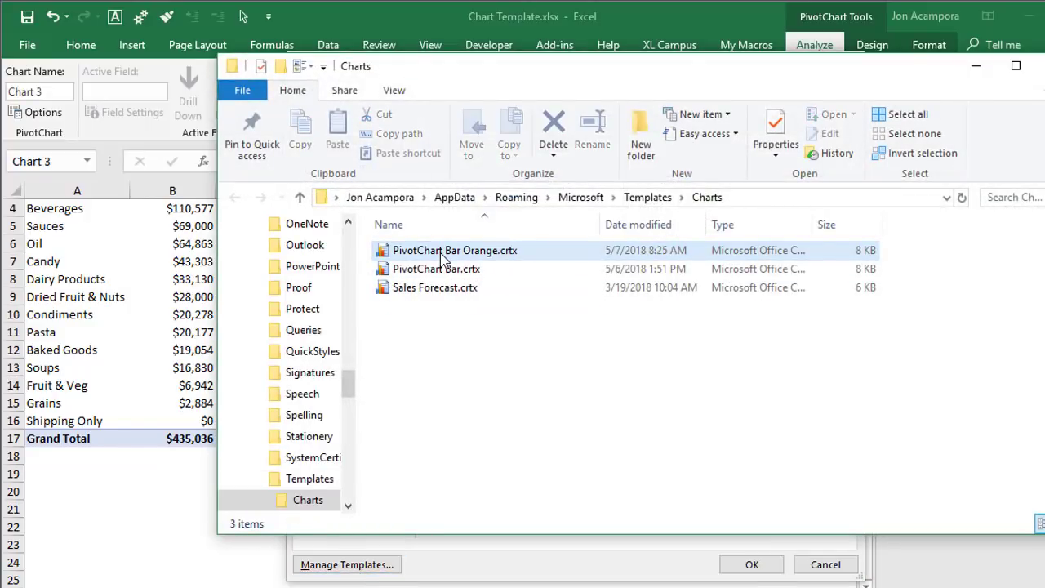
left_click(813, 549)
left_click(823, 564)
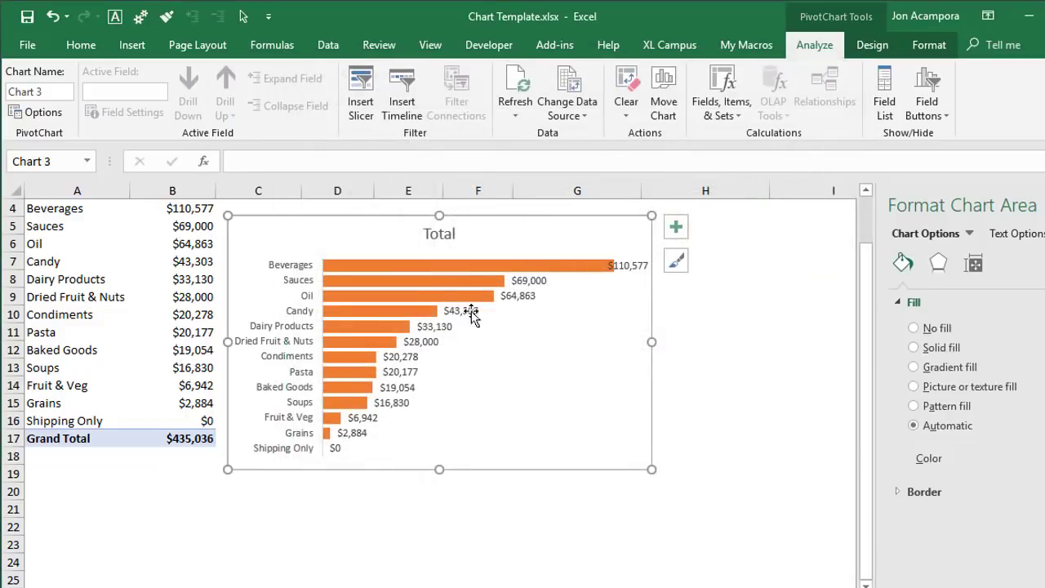
Review the available chart templates and their previews without applying one to the chart
right_click(353, 237)
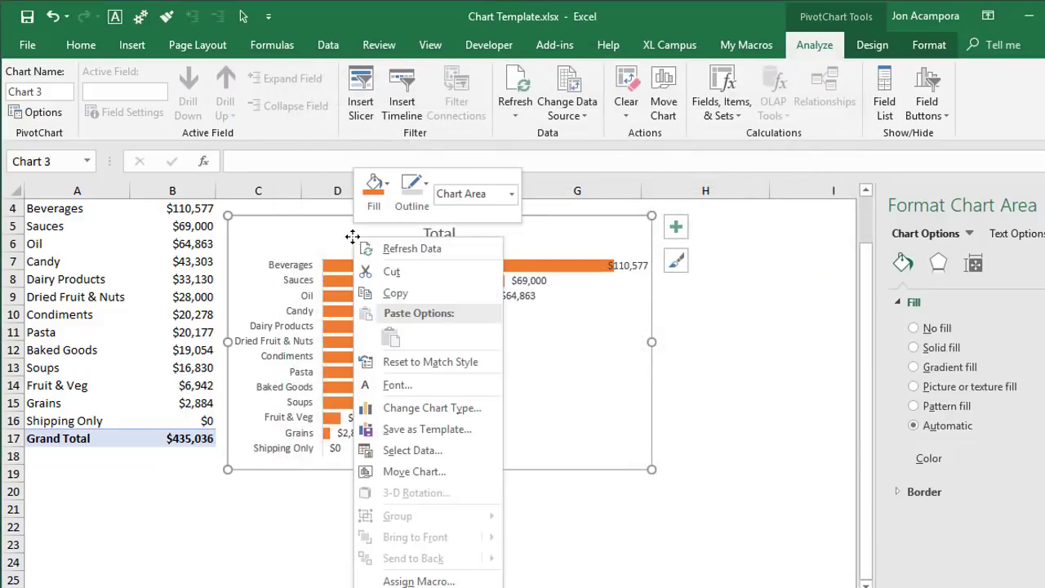
left_click(388, 408)
left_click(356, 145)
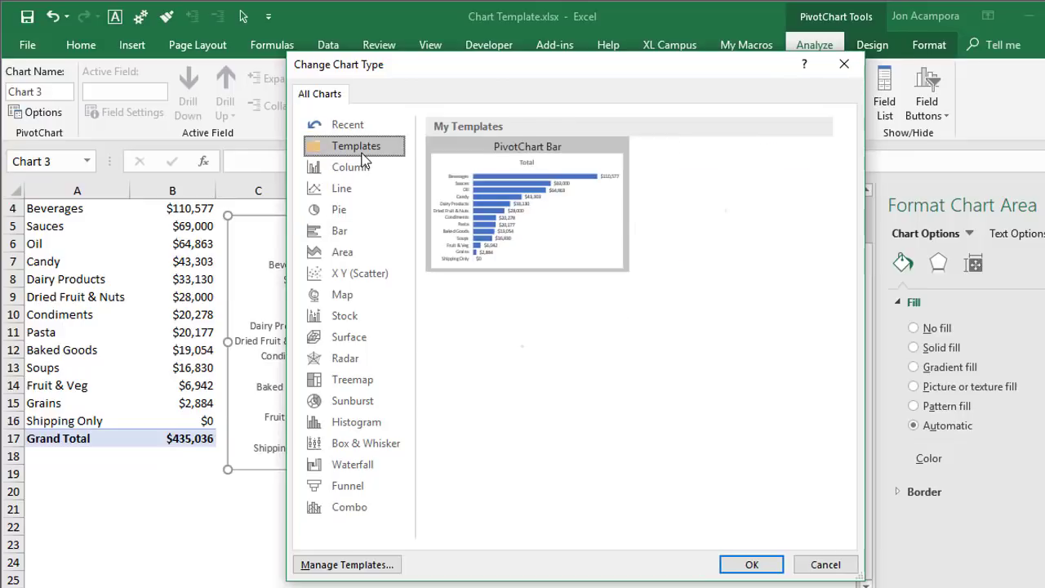
mouse_move(627, 248)
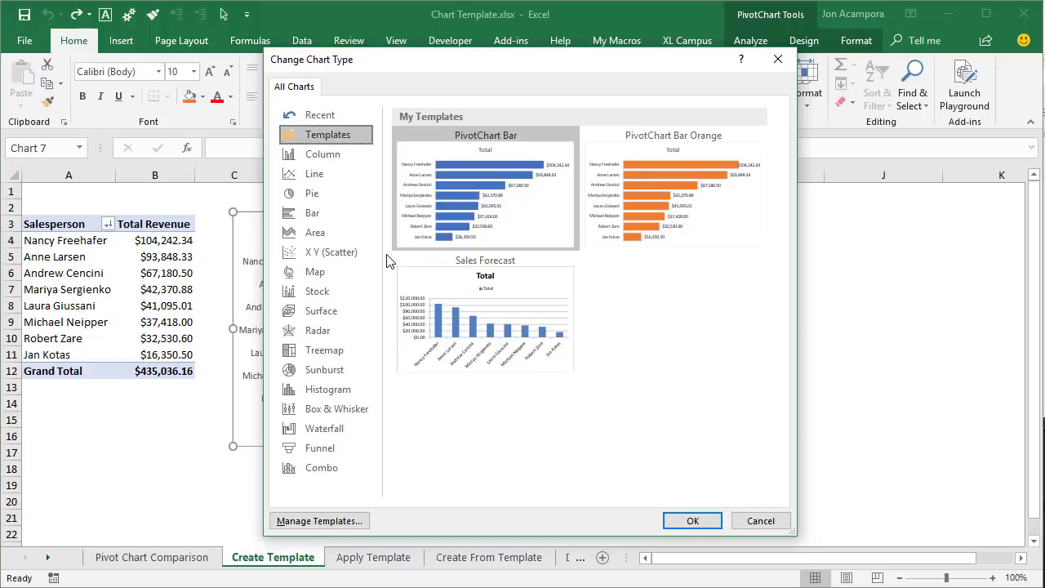
left_click(758, 522)
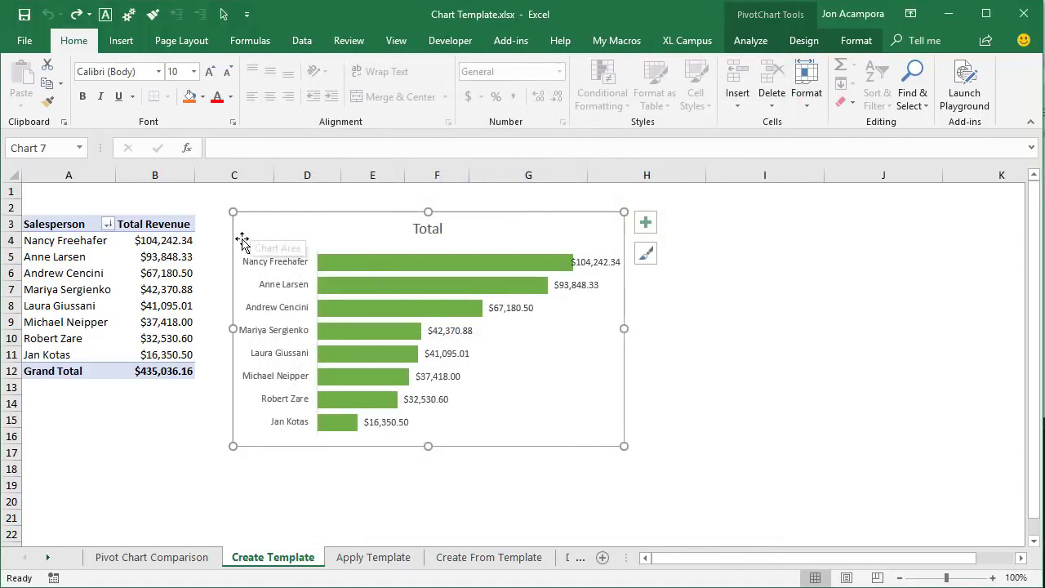
Change the green salesperson bar chart on the Create Template sheet to a Clustered Column chart
right_click(296, 233)
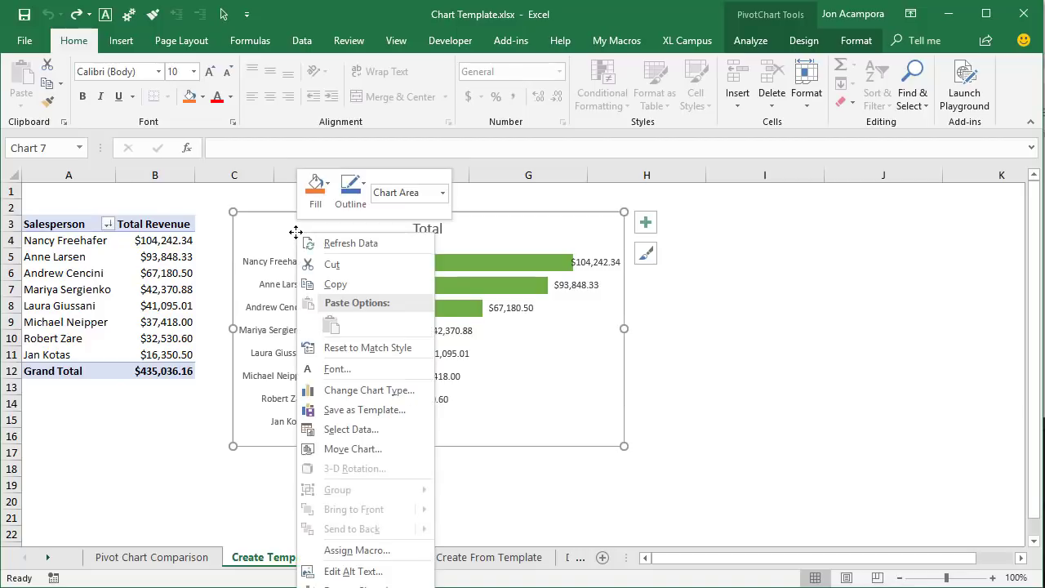
left_click(344, 389)
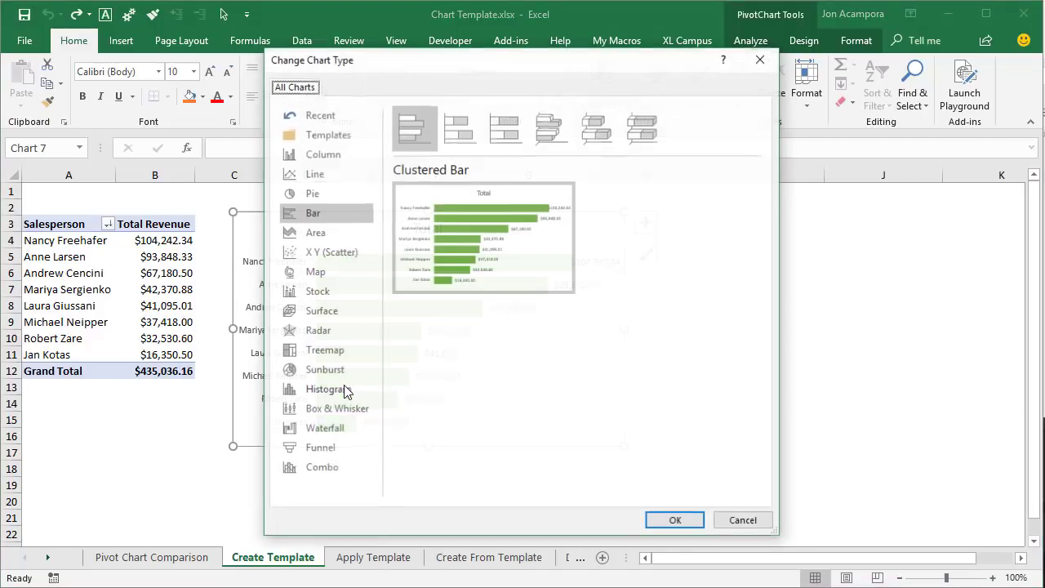
left_click(310, 156)
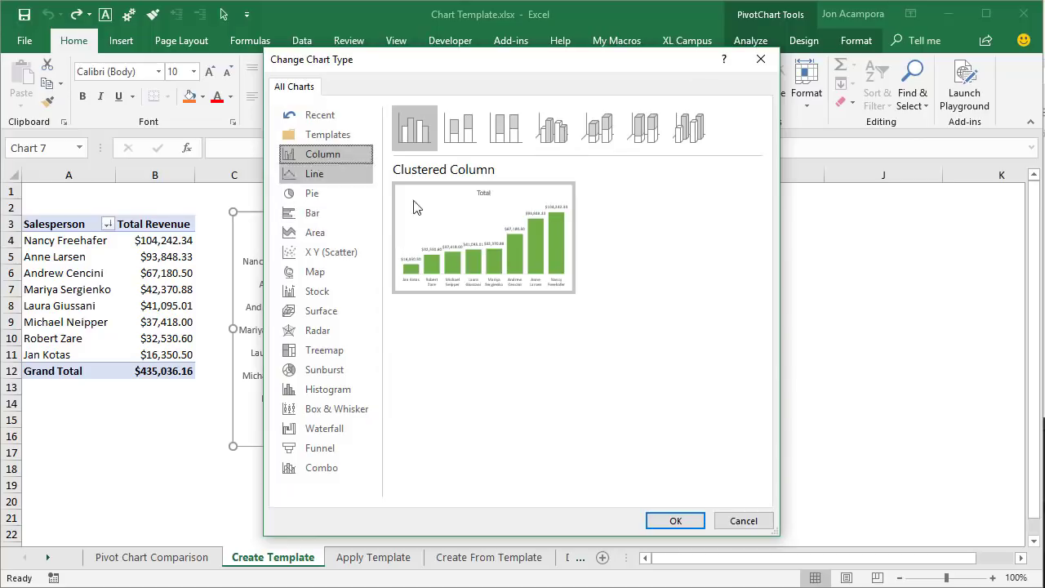
left_click(663, 516)
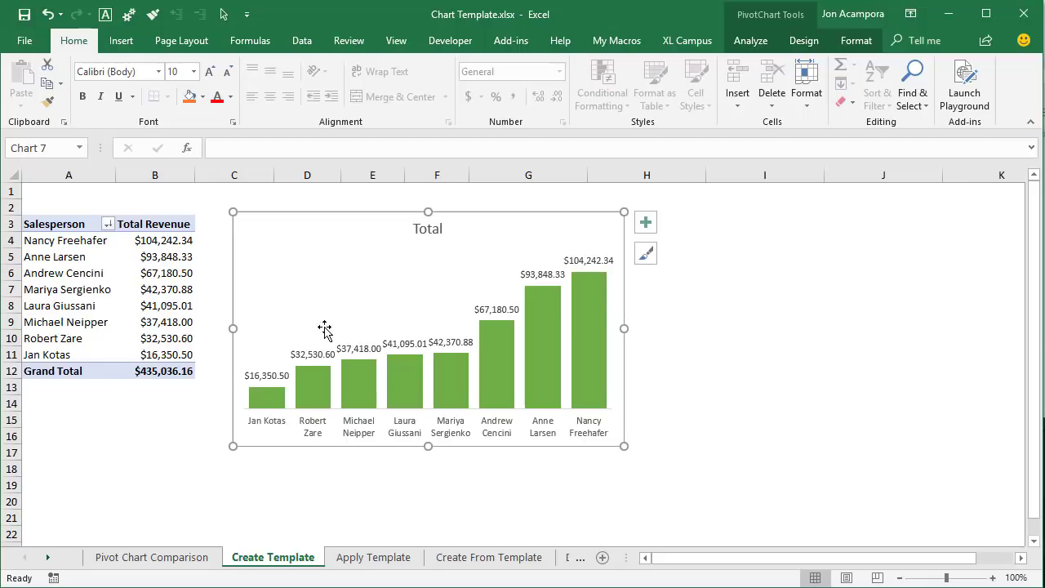
Save the green column chart as a chart template named PivotChart Column
right_click(307, 253)
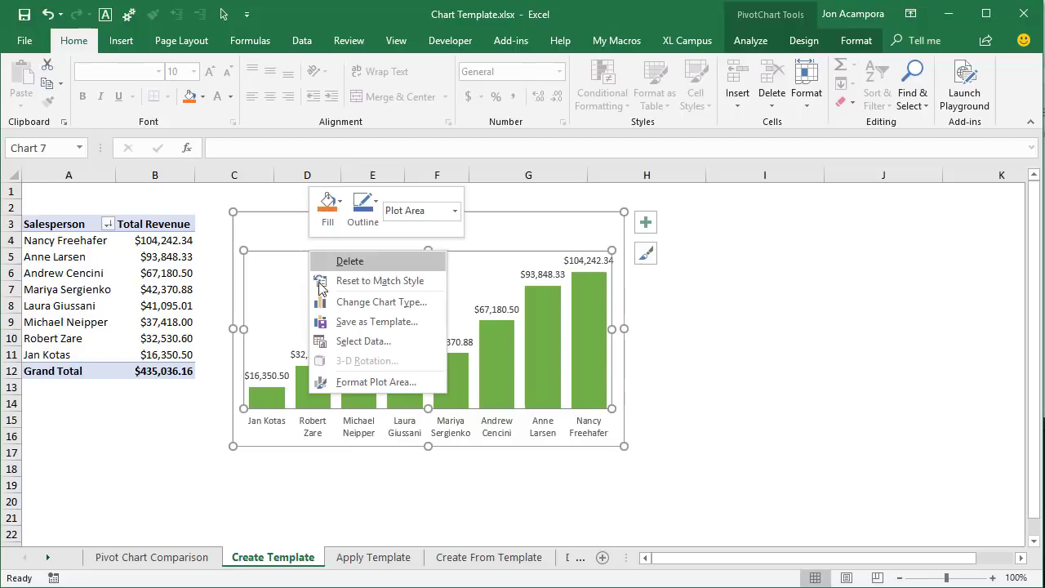
left_click(339, 324)
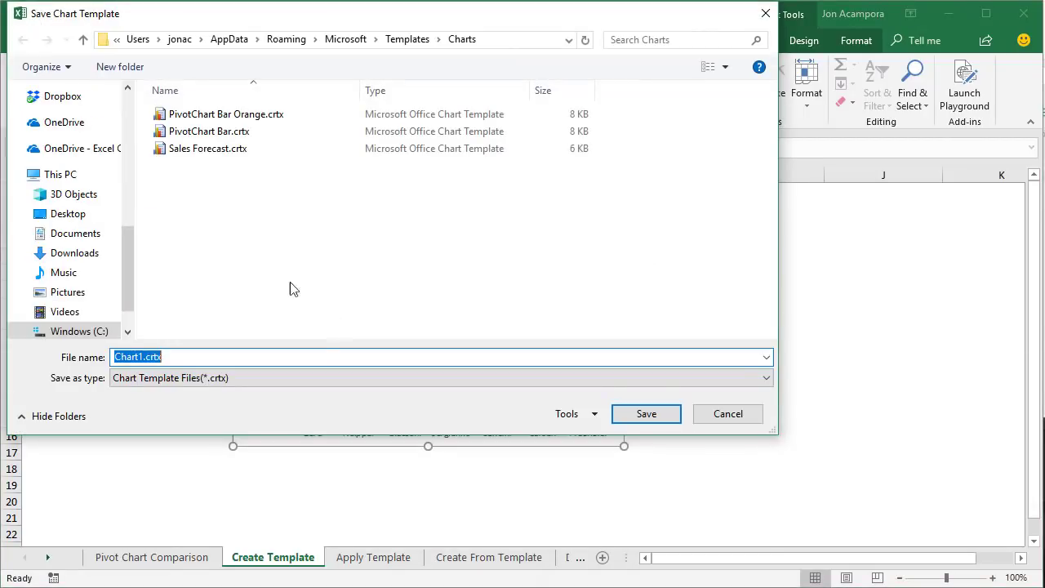
left_click(142, 357)
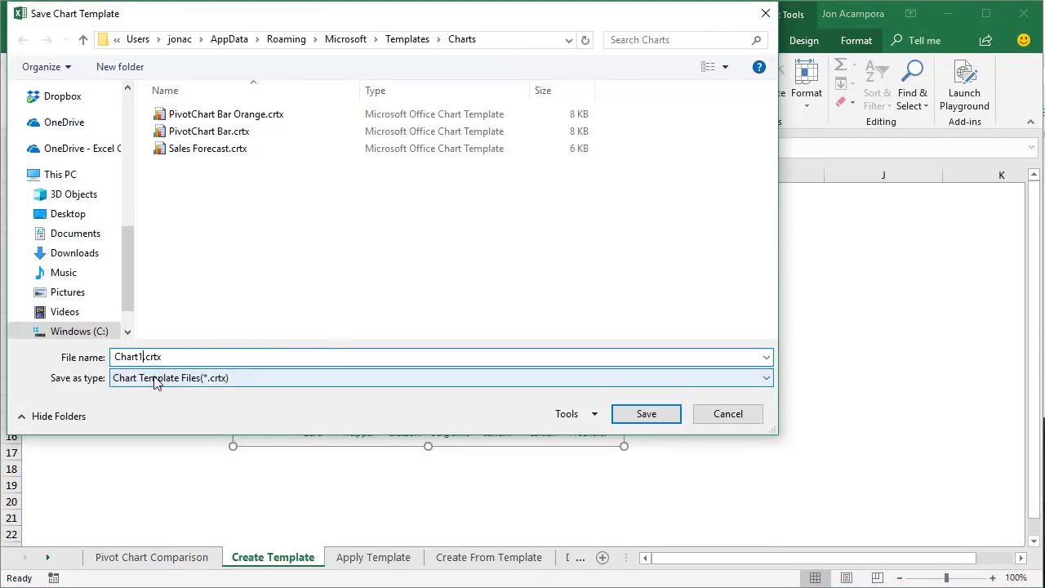
key("BackSpace")
key("BackSpace")
key("BackSpace")
key("BackSpace")
key("BackSpace")
key("BackSpace")
type("PivotChart Column")
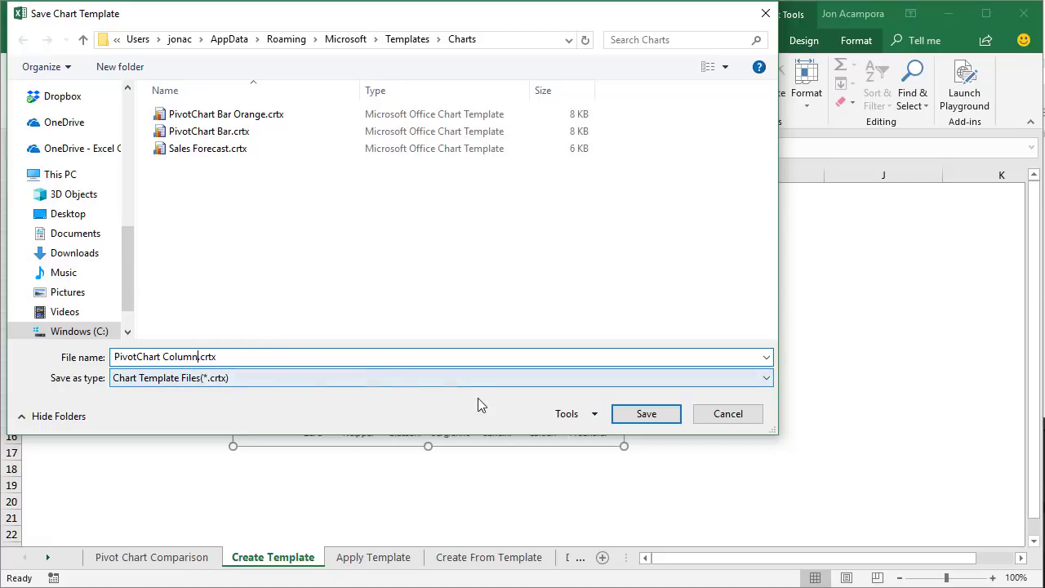
left_click(643, 416)
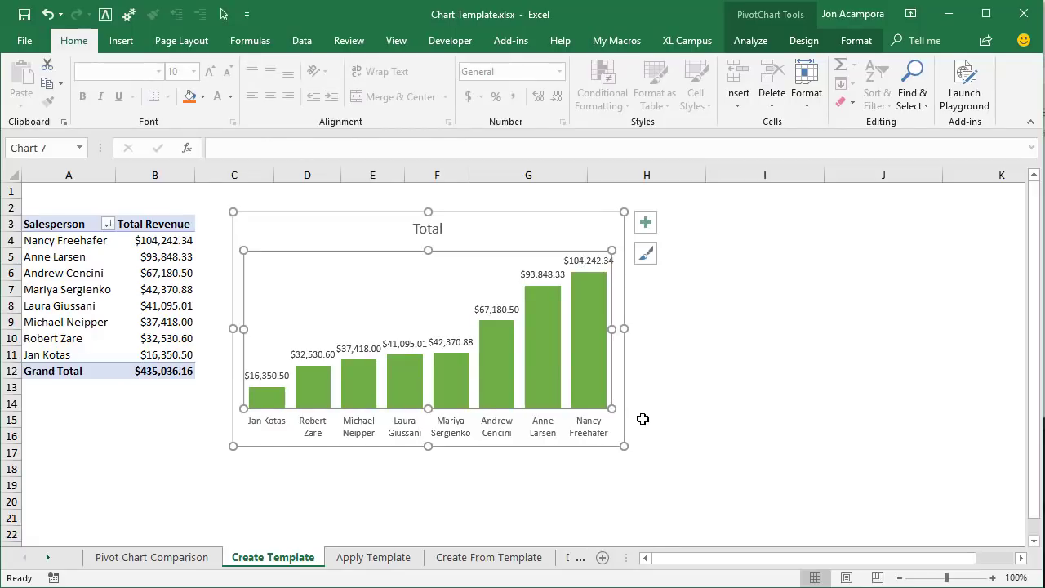
Preview the PivotChart Column template for a new PivotChart based on the salesperson pivot table
left_click(156, 240)
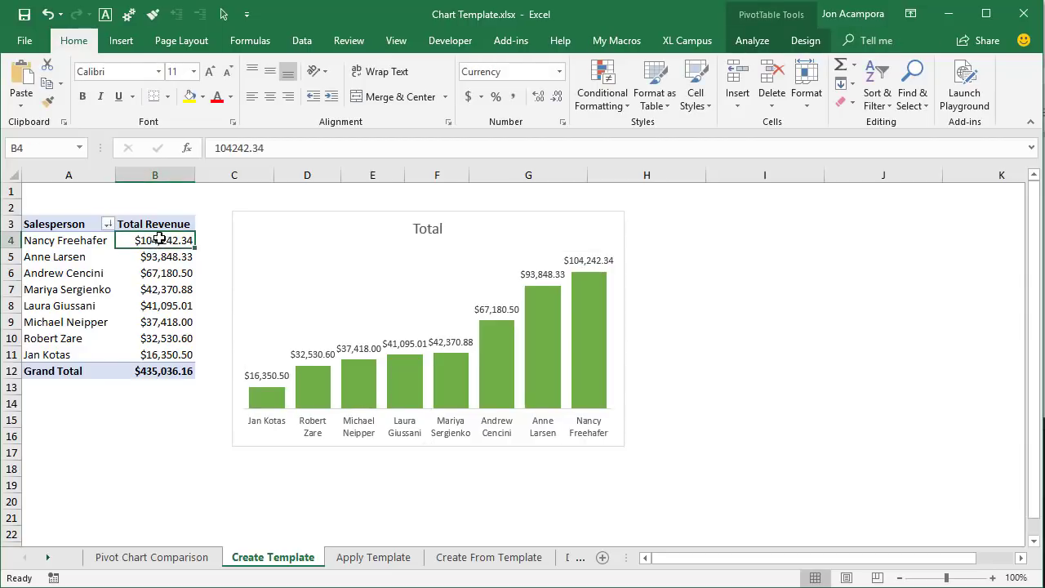
left_click(121, 40)
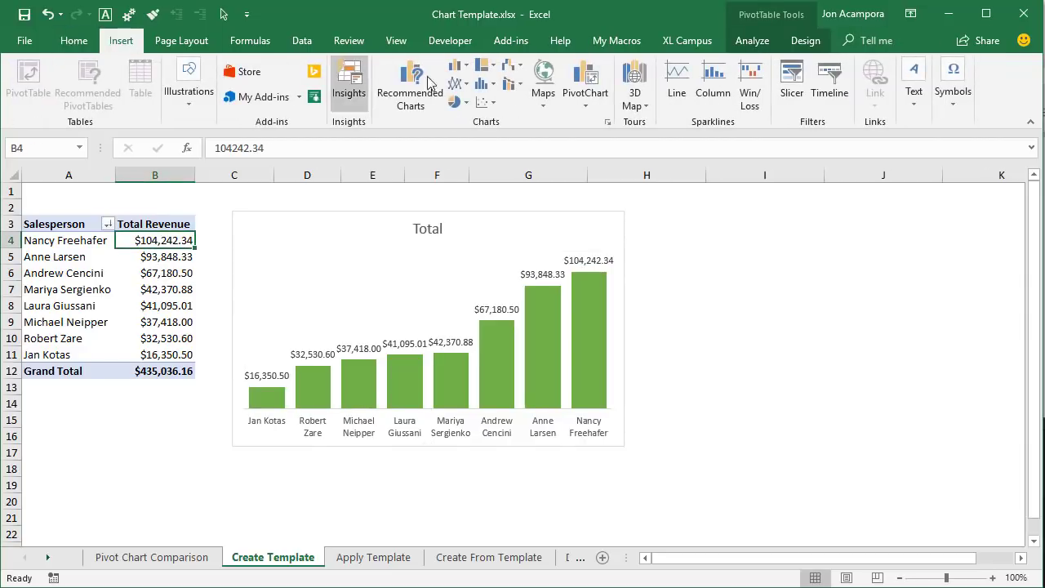
left_click(592, 77)
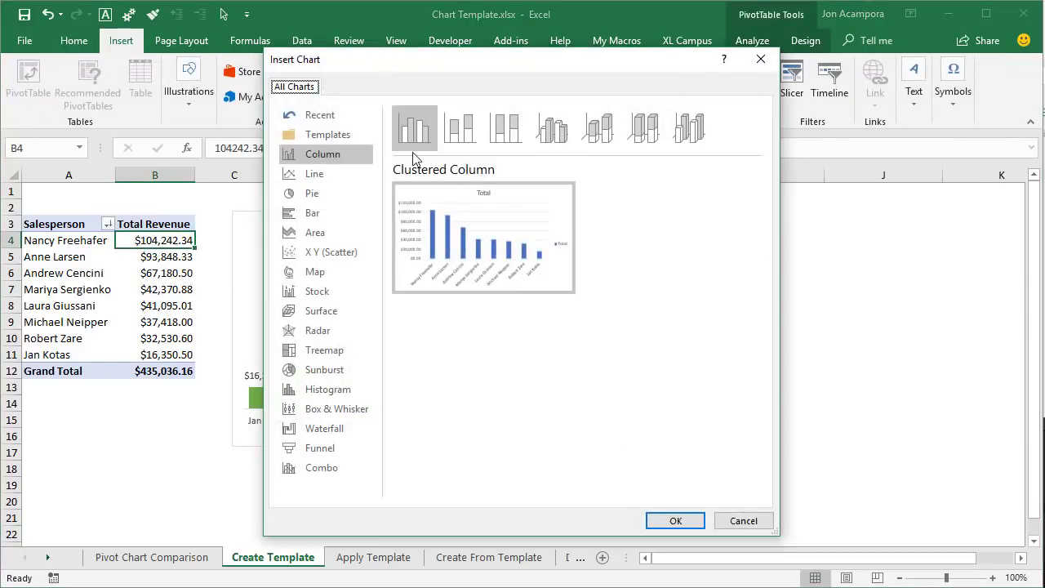
left_click(350, 137)
mouse_move(469, 312)
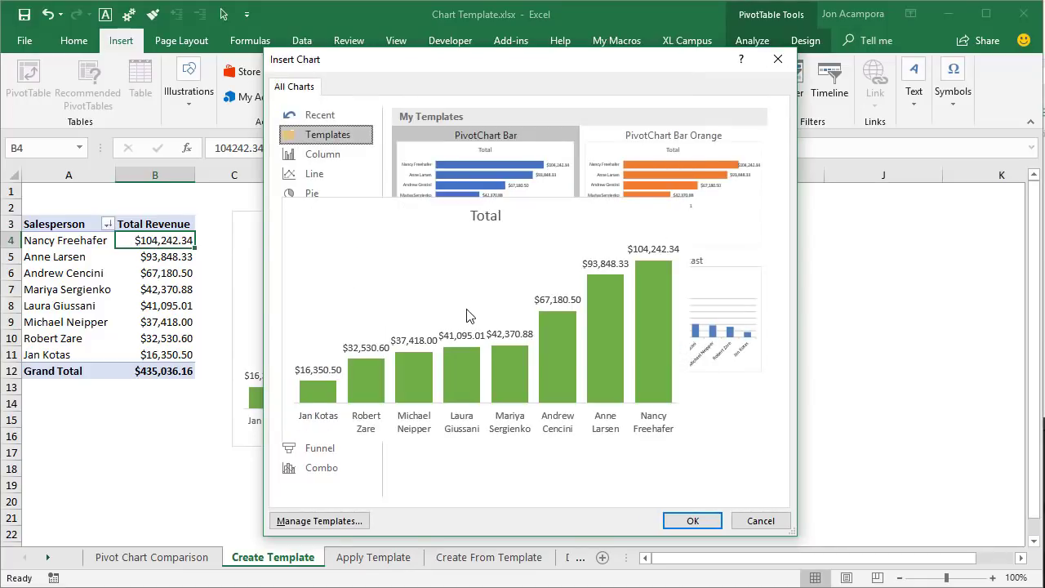